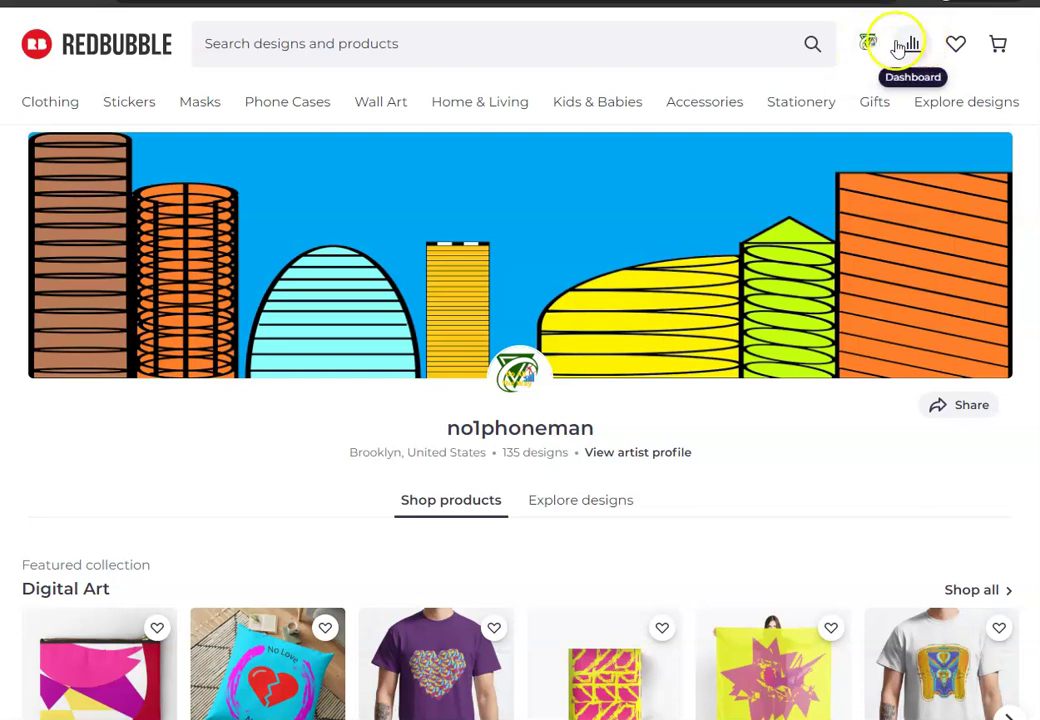
- Start a new work using Add New Work in the account menu
{"action": "left_click", "coordinate": [868, 46]}
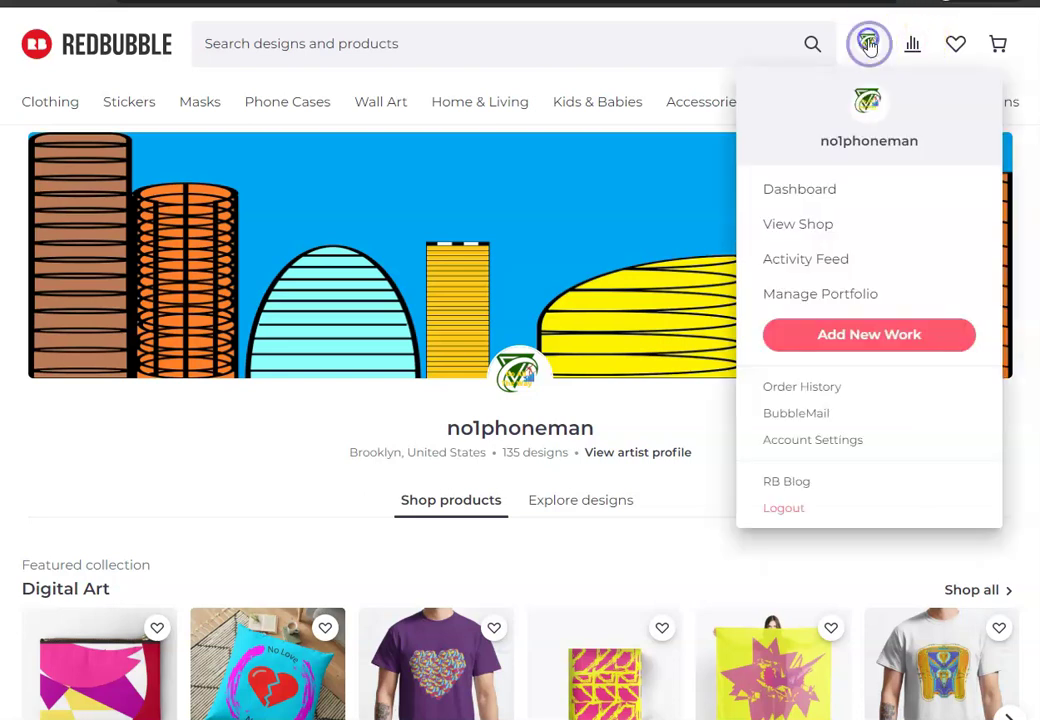
{"action": "left_click", "coordinate": [866, 336]}
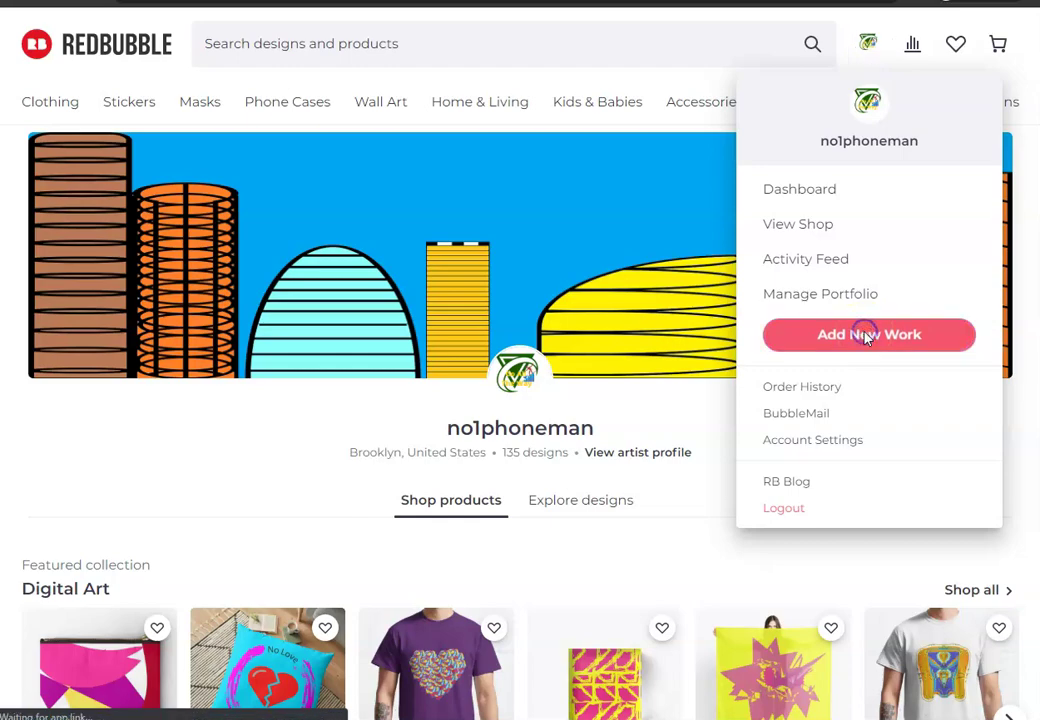
- Upload the 'Red and orange circles pattern' image file as the new work
{"action": "left_click", "coordinate": [330, 368]}
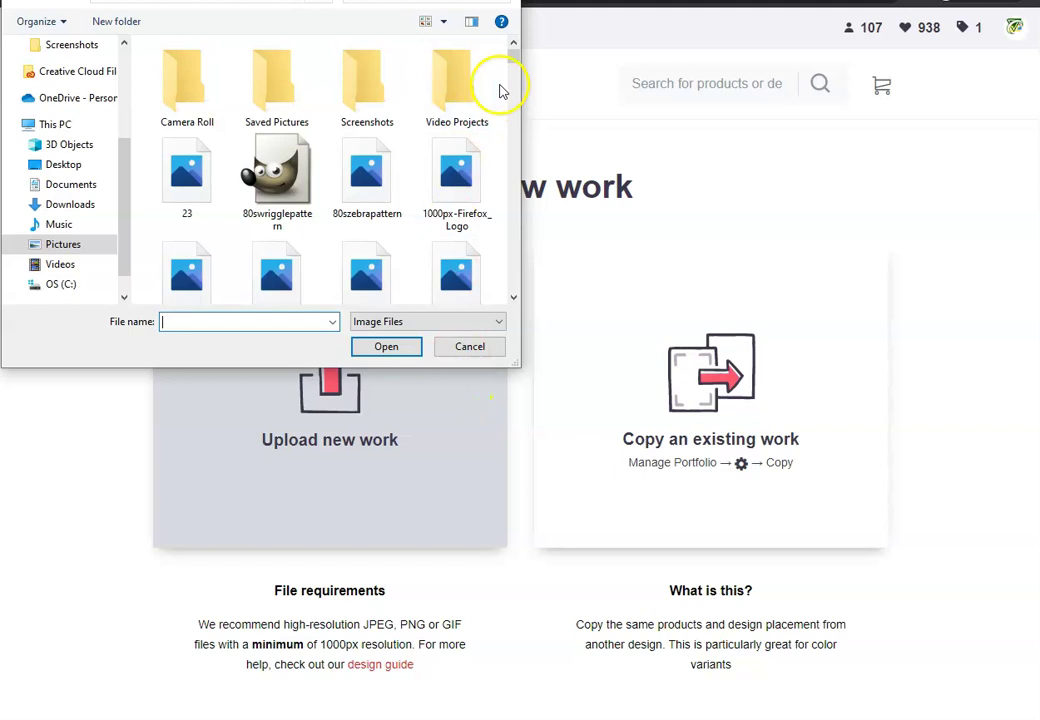
{"action": "left_click_drag", "start_coordinate": [513, 60], "coordinate": [492, 167]}
{"action": "double_click", "coordinate": [284, 152]}
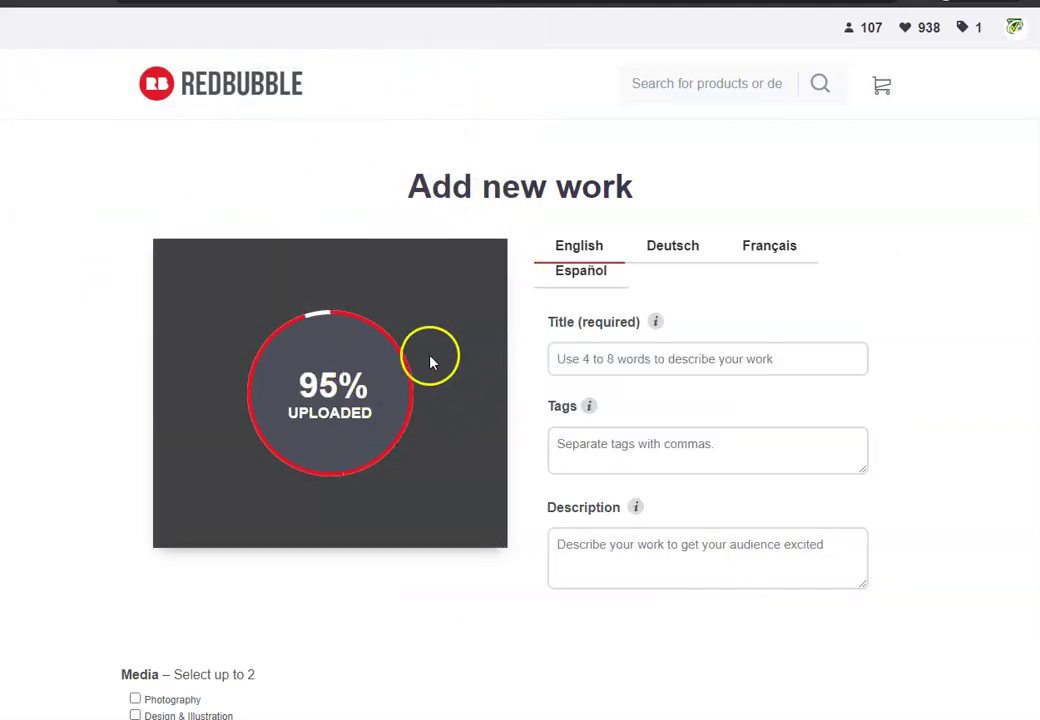
- Paste 'Red and Orange Circles Pattern' into the Title field and scroll to the product previews
{"action": "left_click", "coordinate": [580, 361]}
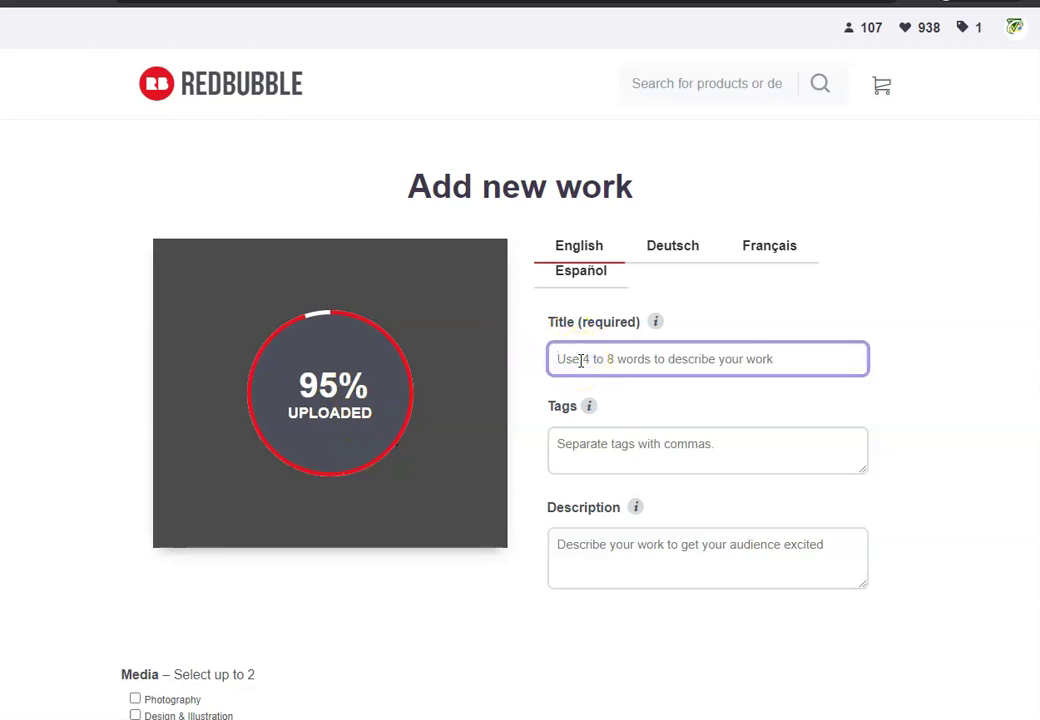
{"action": "type", "text": "Red and Orange Circles Pattern"}
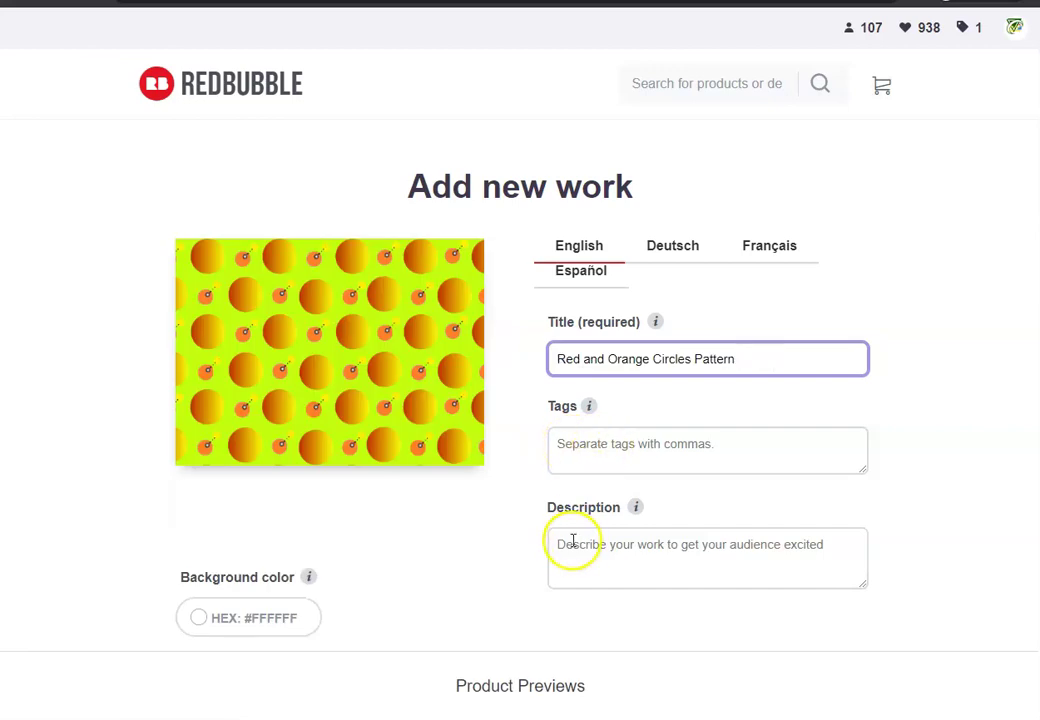
{"action": "scroll", "coordinate": [520, 360], "scroll_direction": "down", "scroll_amount": 3}
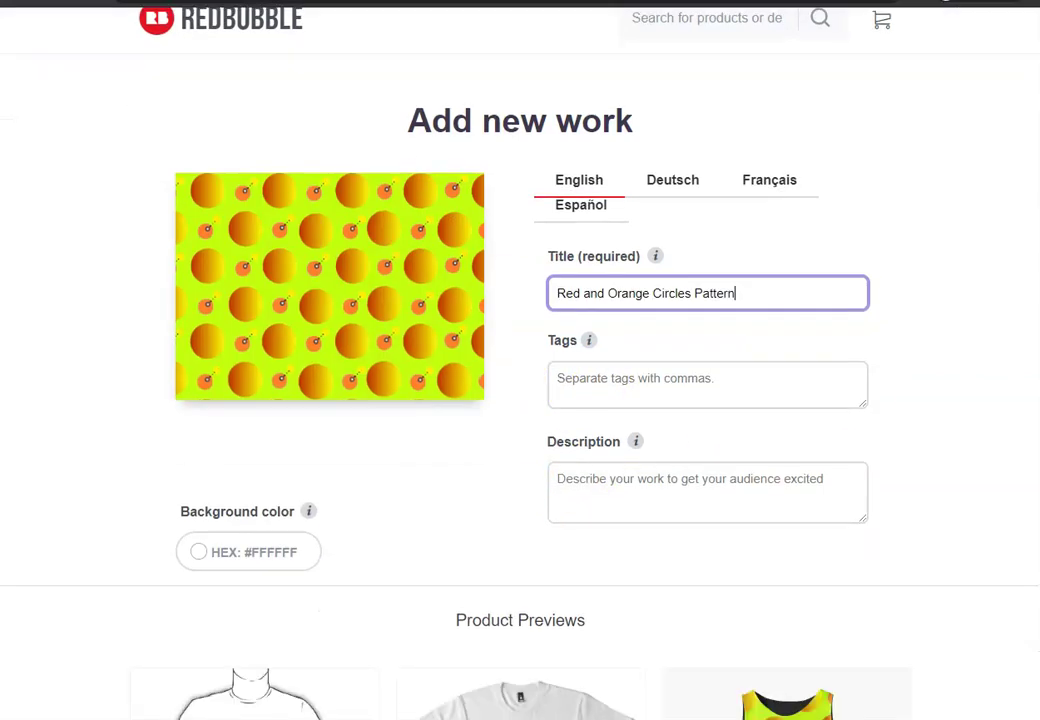
{"action": "scroll", "coordinate": [520, 360], "scroll_direction": "down", "scroll_amount": 3}
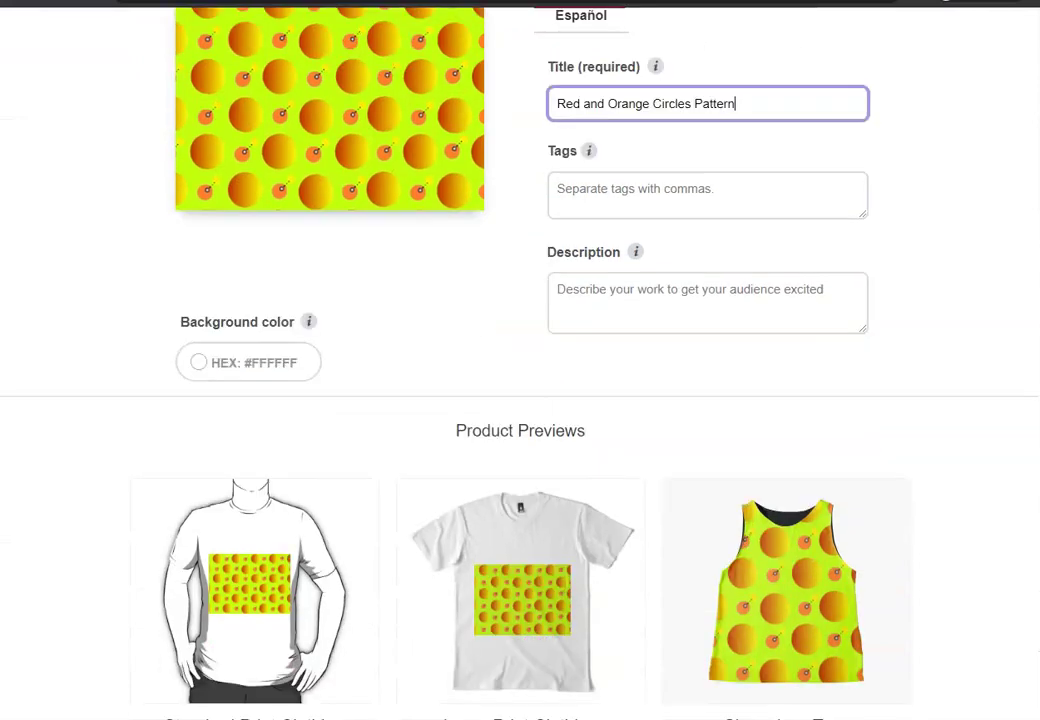
{"action": "scroll", "coordinate": [520, 360], "scroll_direction": "down", "scroll_amount": 3}
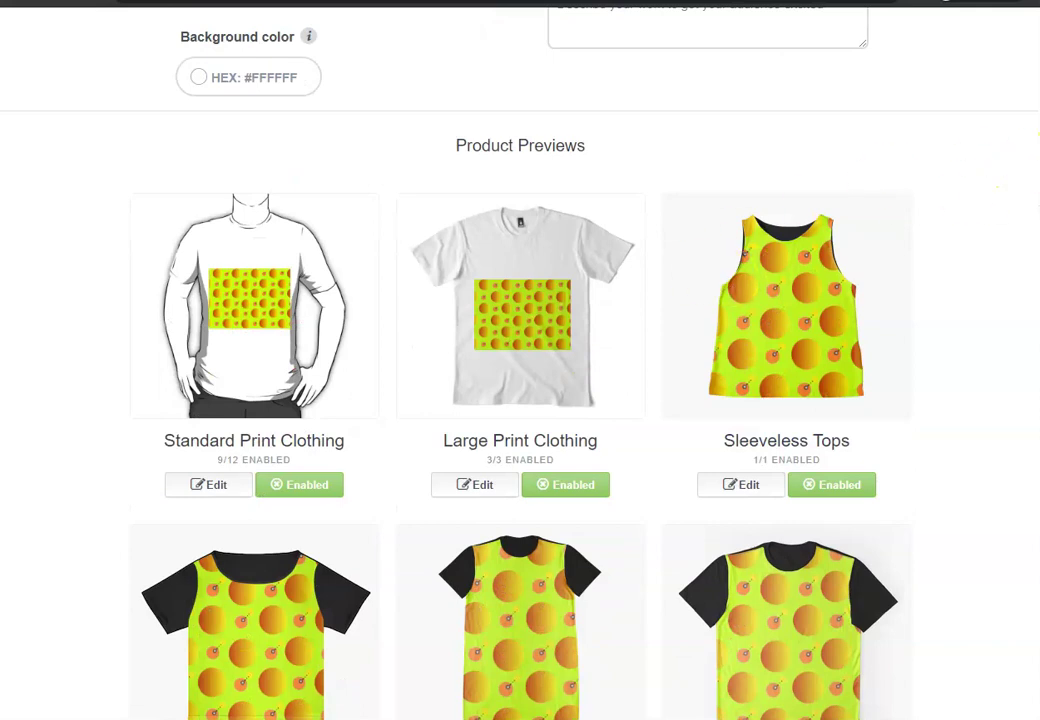
{"action": "scroll", "coordinate": [520, 360], "scroll_direction": "up", "scroll_amount": 9}
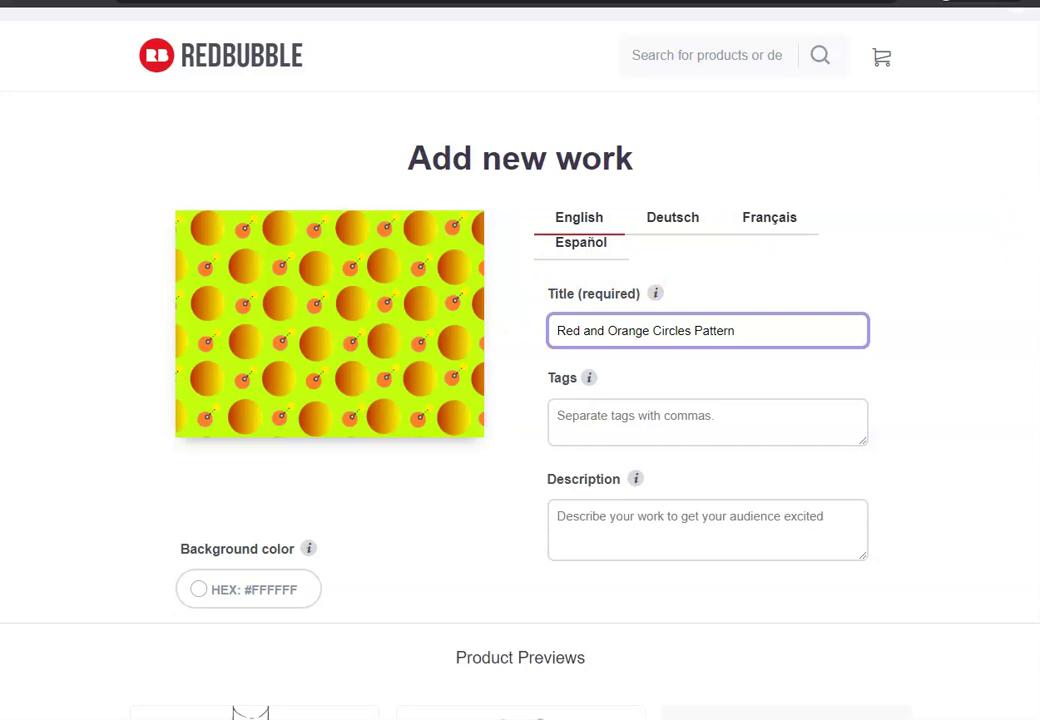
{"action": "scroll", "coordinate": [520, 360], "scroll_direction": "down", "scroll_amount": 10}
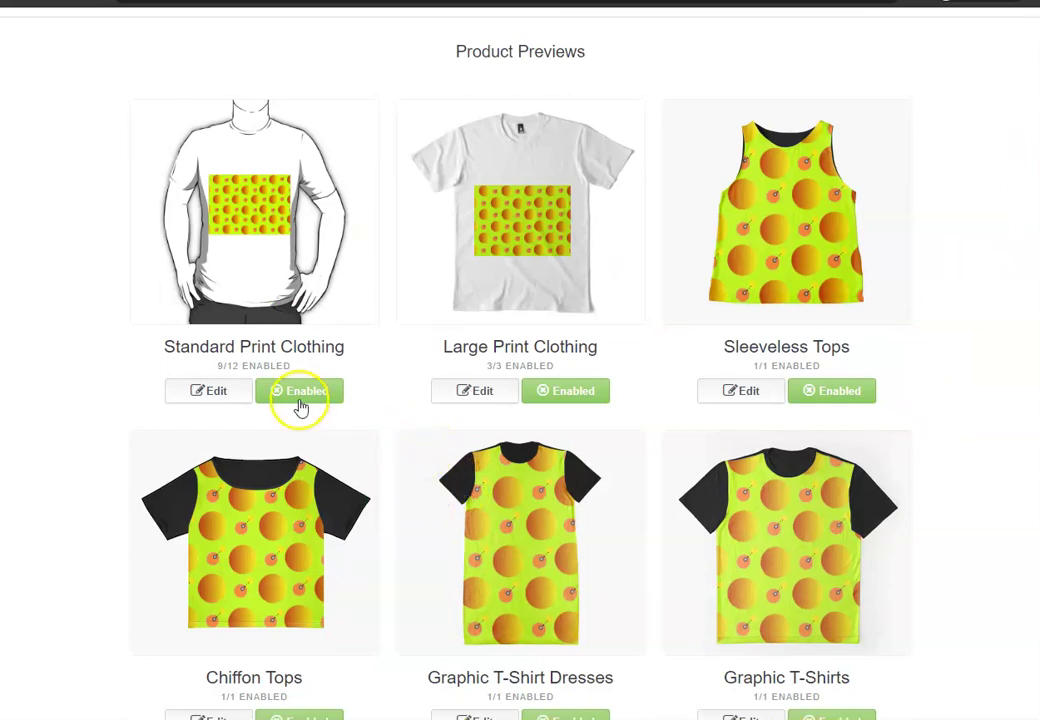
- Move the design higher on the Standard Print Clothing T-shirt
{"action": "left_click", "coordinate": [218, 391]}
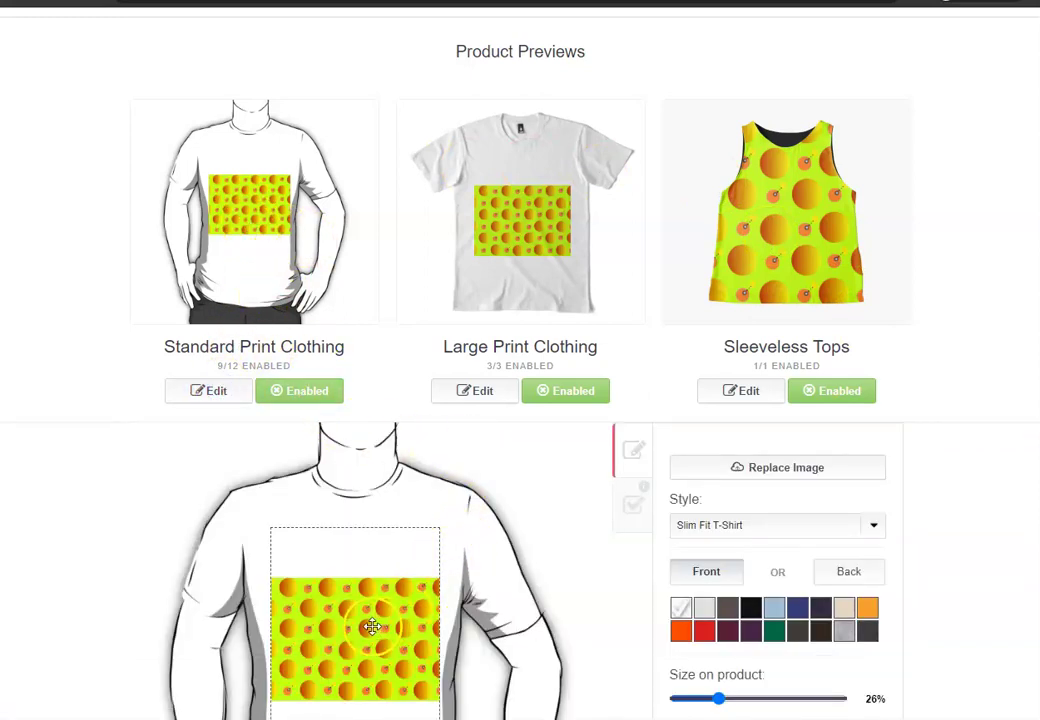
{"action": "left_click_drag", "start_coordinate": [372, 626], "coordinate": [372, 619]}
{"action": "left_click", "coordinate": [211, 399]}
{"action": "left_click", "coordinate": [318, 596]}
{"action": "left_click_drag", "start_coordinate": [339, 621], "coordinate": [337, 606]}
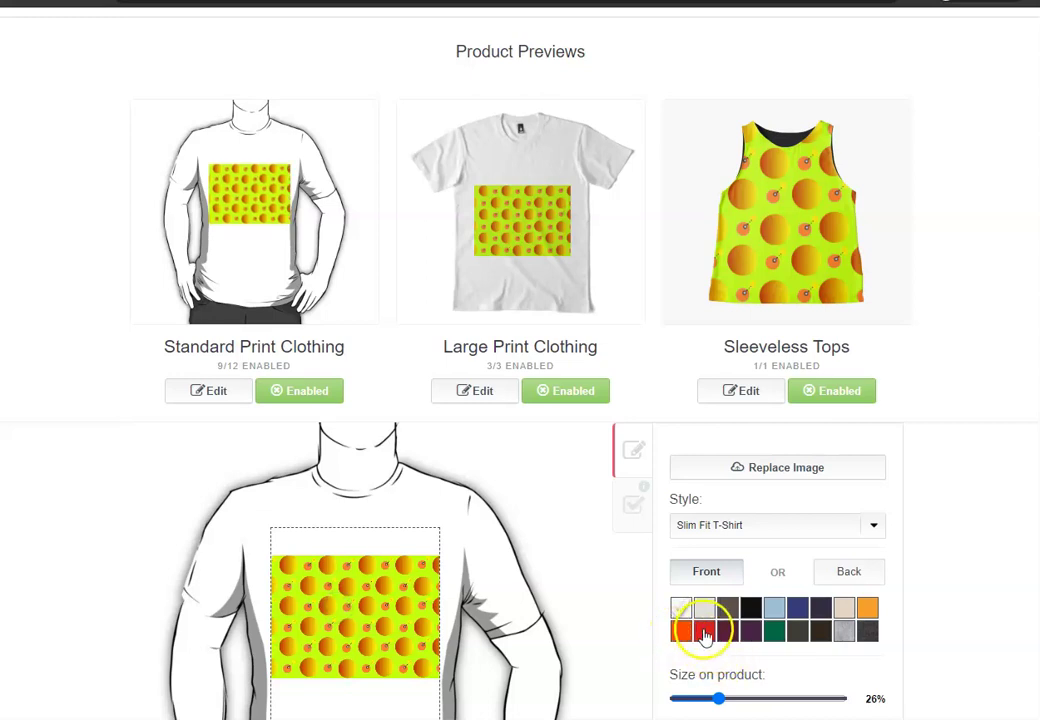
- Make the Standard Print Clothing shirt dark grey and apply the changes
{"action": "left_click", "coordinate": [726, 609]}
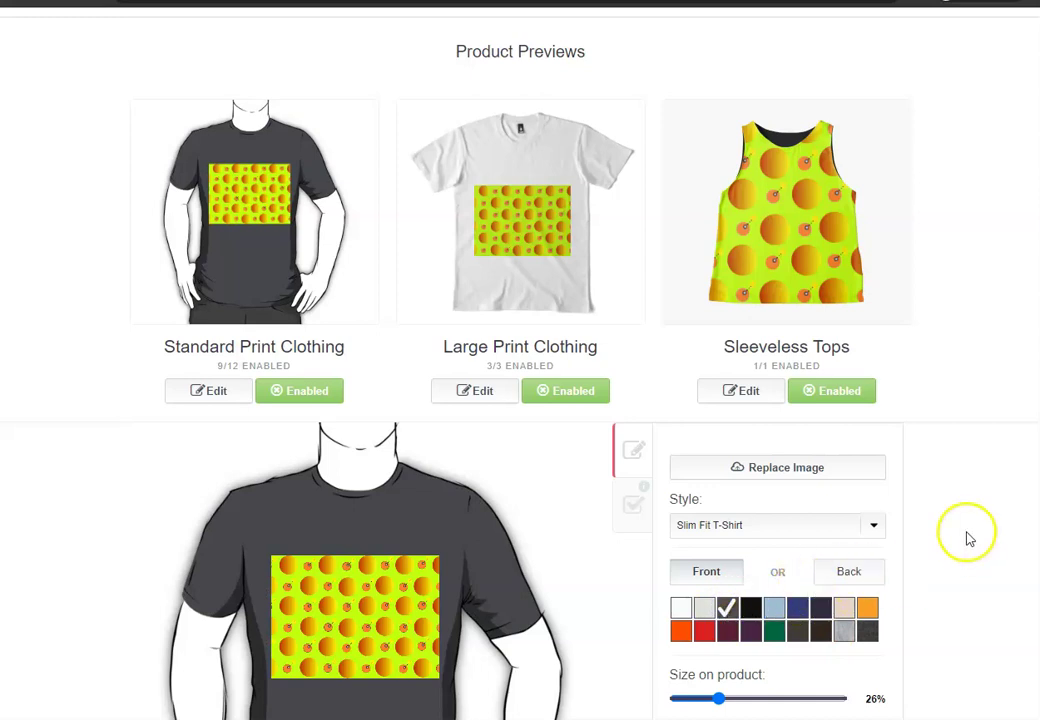
{"action": "scroll", "coordinate": [968, 539], "scroll_direction": "down", "scroll_amount": 3}
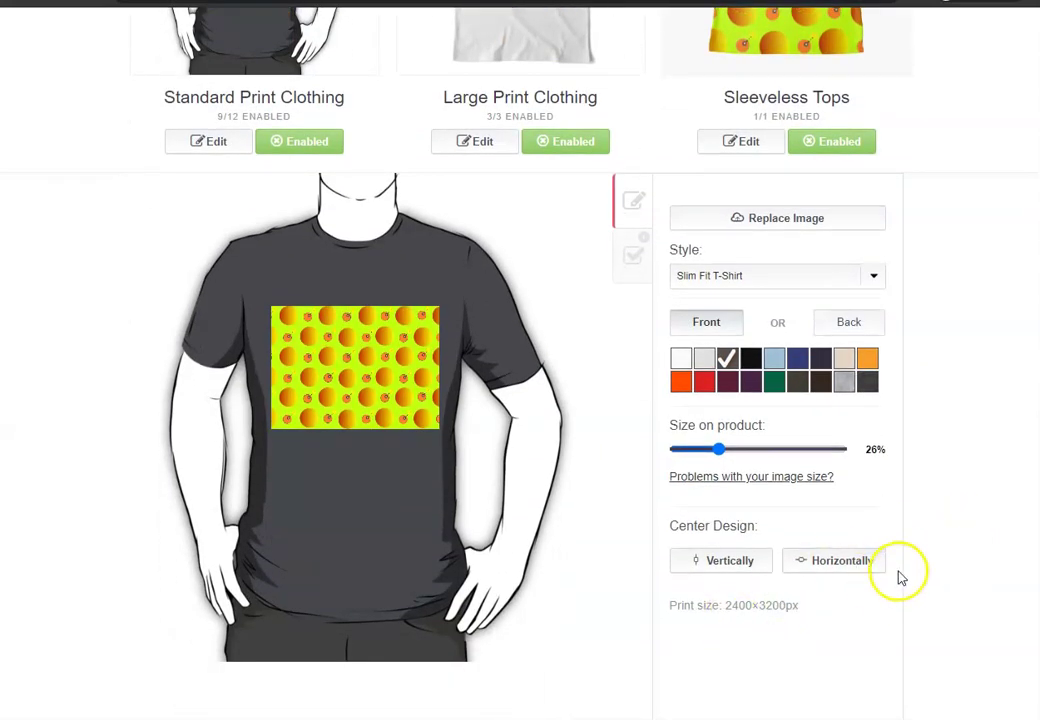
{"action": "scroll", "coordinate": [900, 569], "scroll_direction": "down", "scroll_amount": 2}
{"action": "left_click", "coordinate": [789, 590]}
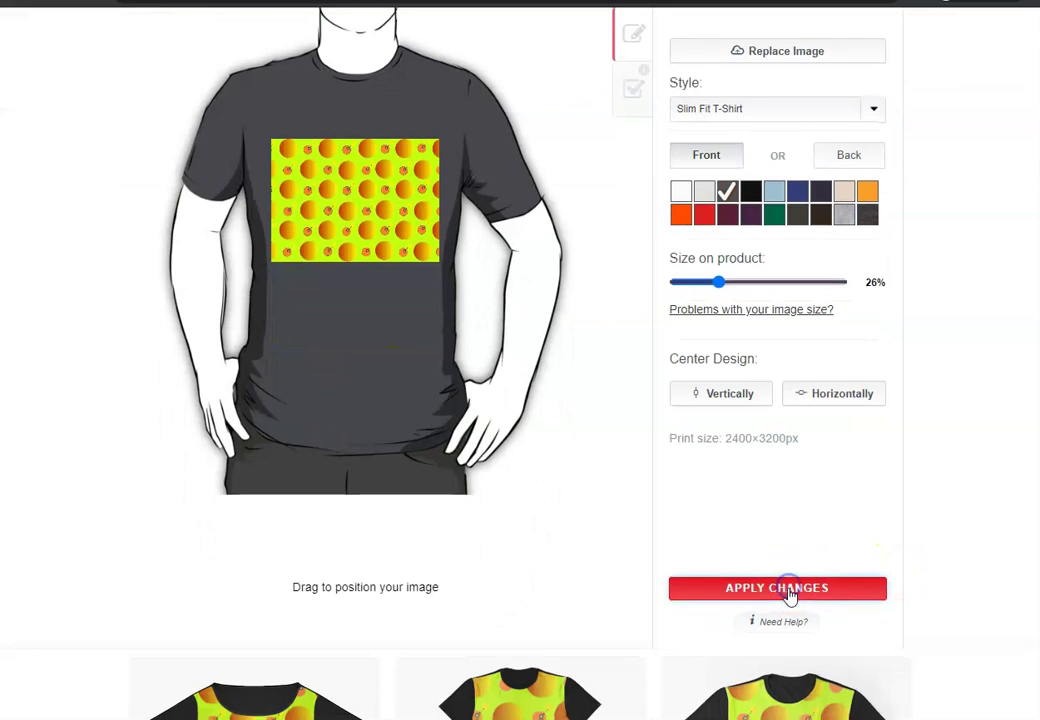
{"action": "scroll", "coordinate": [601, 515], "scroll_direction": "up", "scroll_amount": 4}
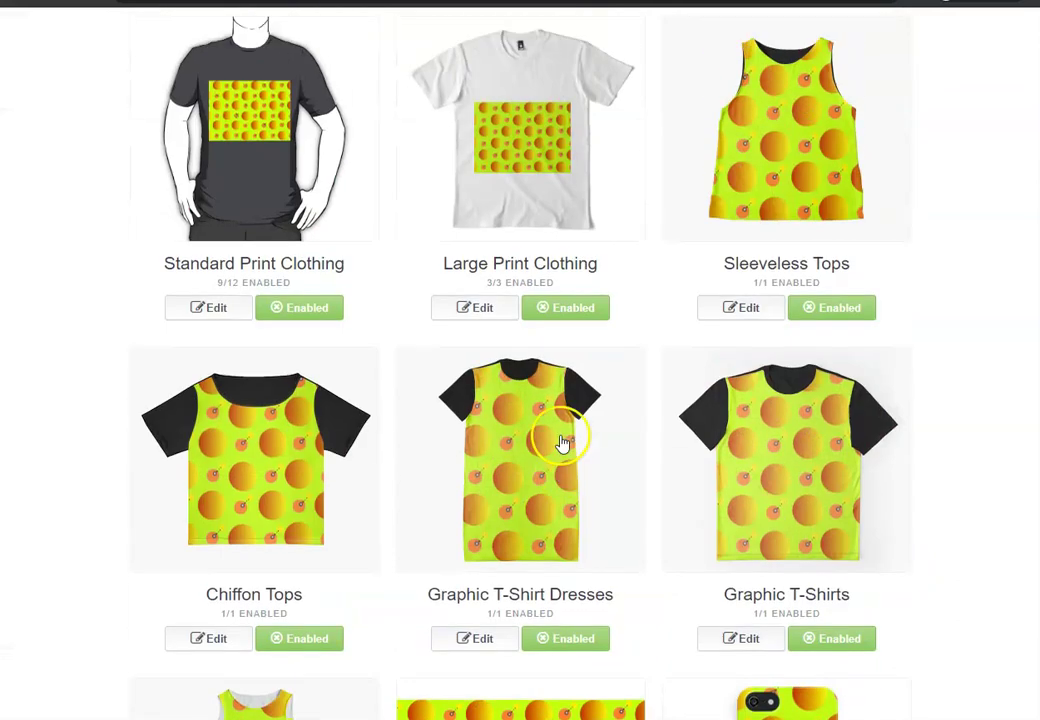
- Raise the pattern on Large Print Clothing, set black as default T-shirt colour, and apply
{"action": "left_click", "coordinate": [490, 309]}
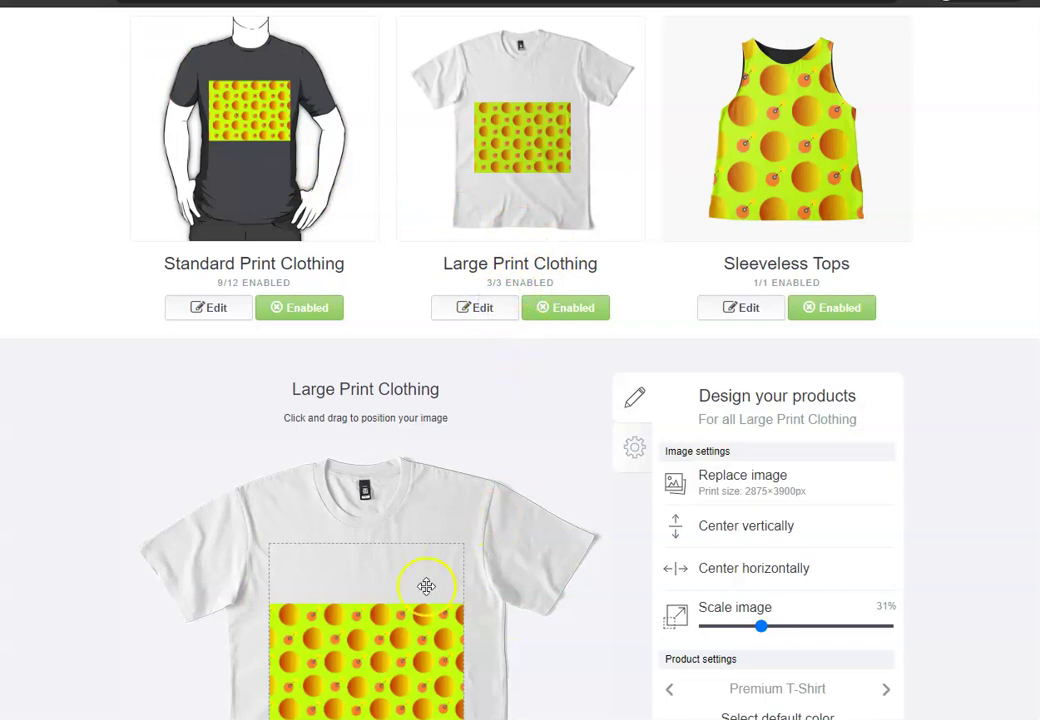
{"action": "left_click_drag", "start_coordinate": [383, 640], "coordinate": [384, 612]}
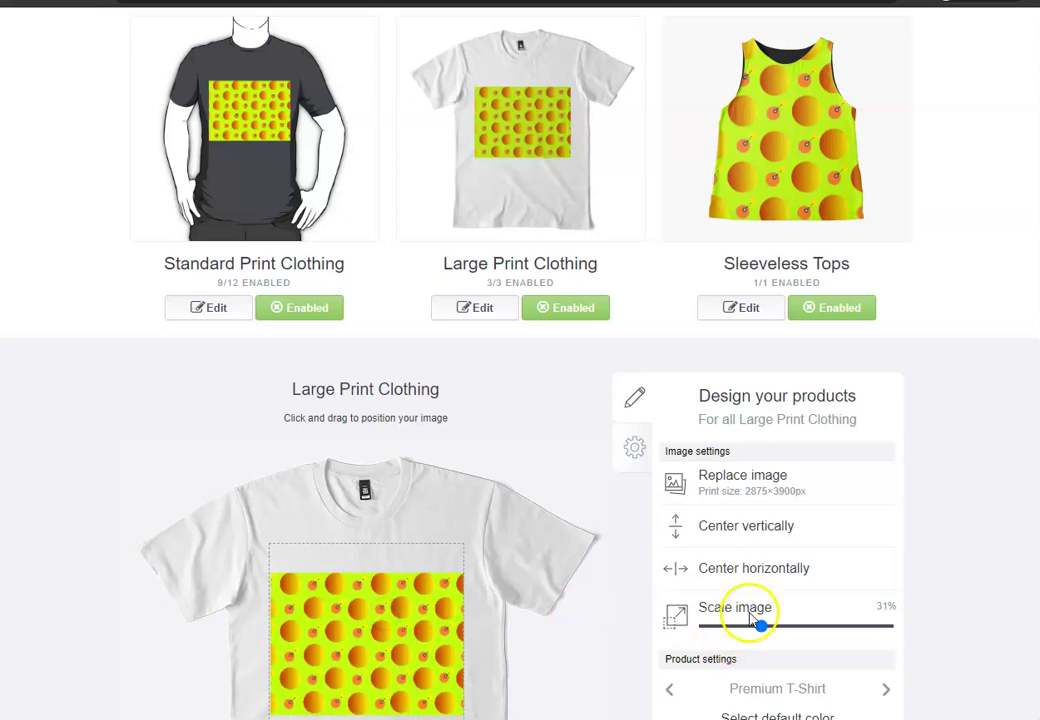
{"action": "scroll", "coordinate": [747, 617], "scroll_direction": "down", "scroll_amount": 2}
{"action": "left_click", "coordinate": [736, 583]}
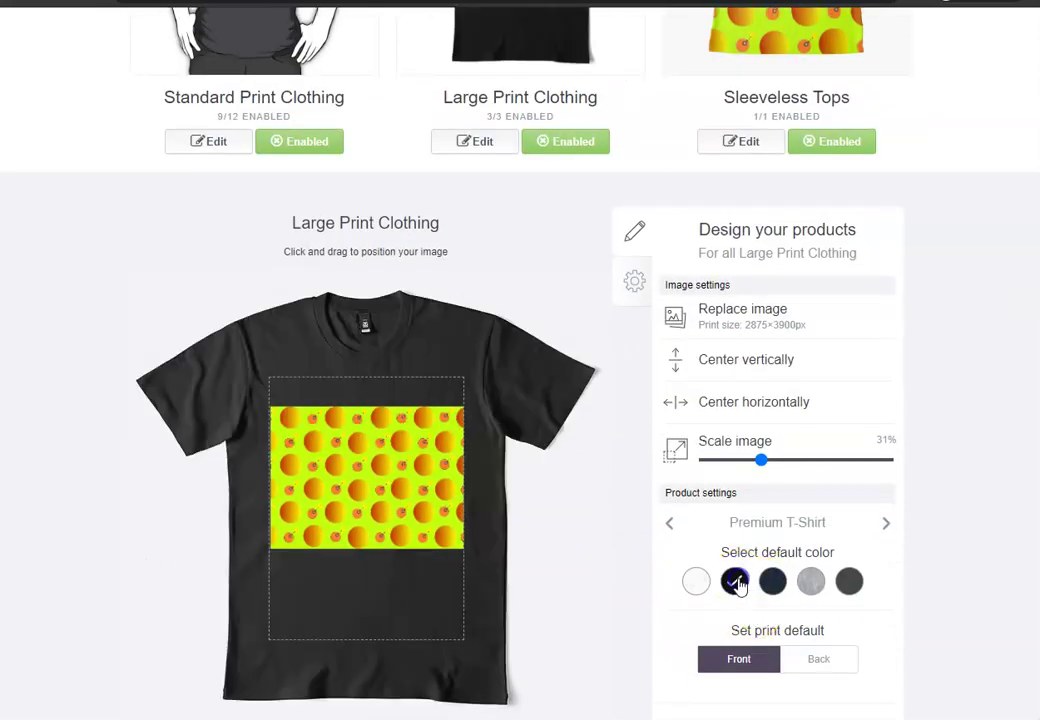
{"action": "scroll", "coordinate": [838, 635], "scroll_direction": "down", "scroll_amount": 2}
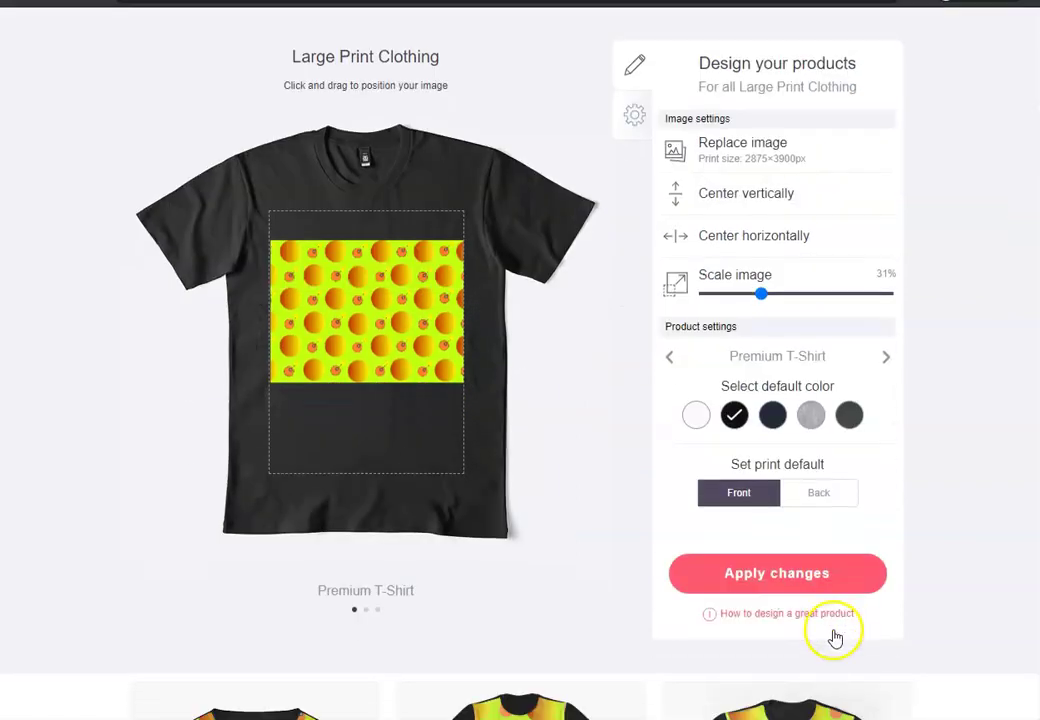
{"action": "left_click", "coordinate": [765, 578]}
{"action": "scroll", "coordinate": [652, 605], "scroll_direction": "up", "scroll_amount": 5}
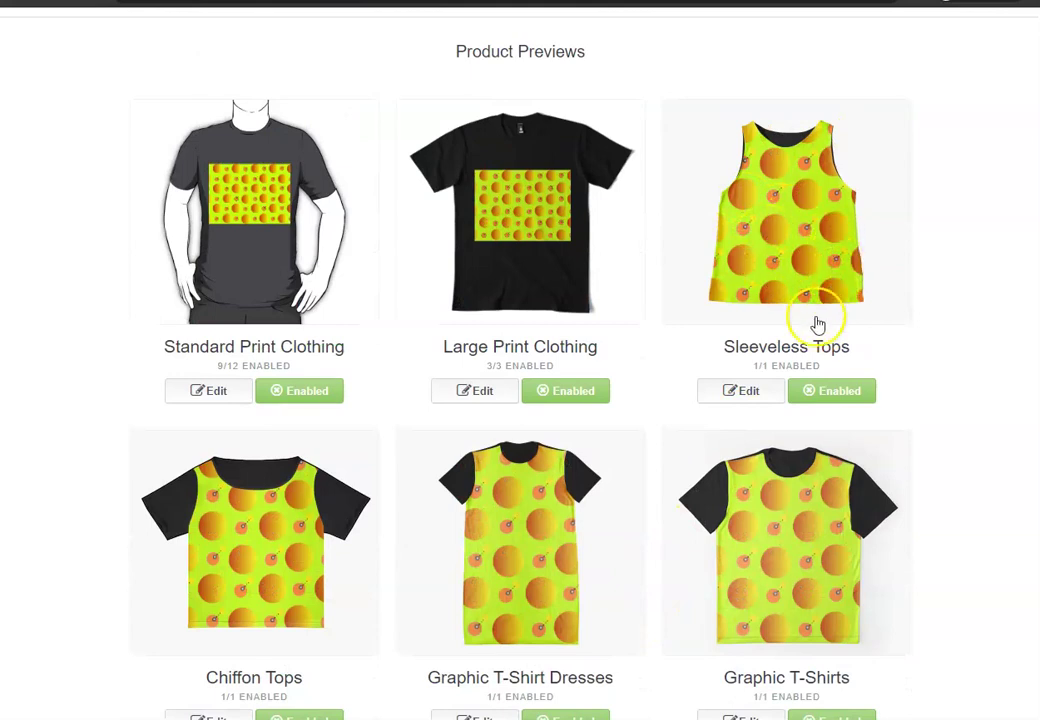
- Toggle the Sleeveless Tops product and enable Leggings
{"action": "left_click", "coordinate": [825, 398]}
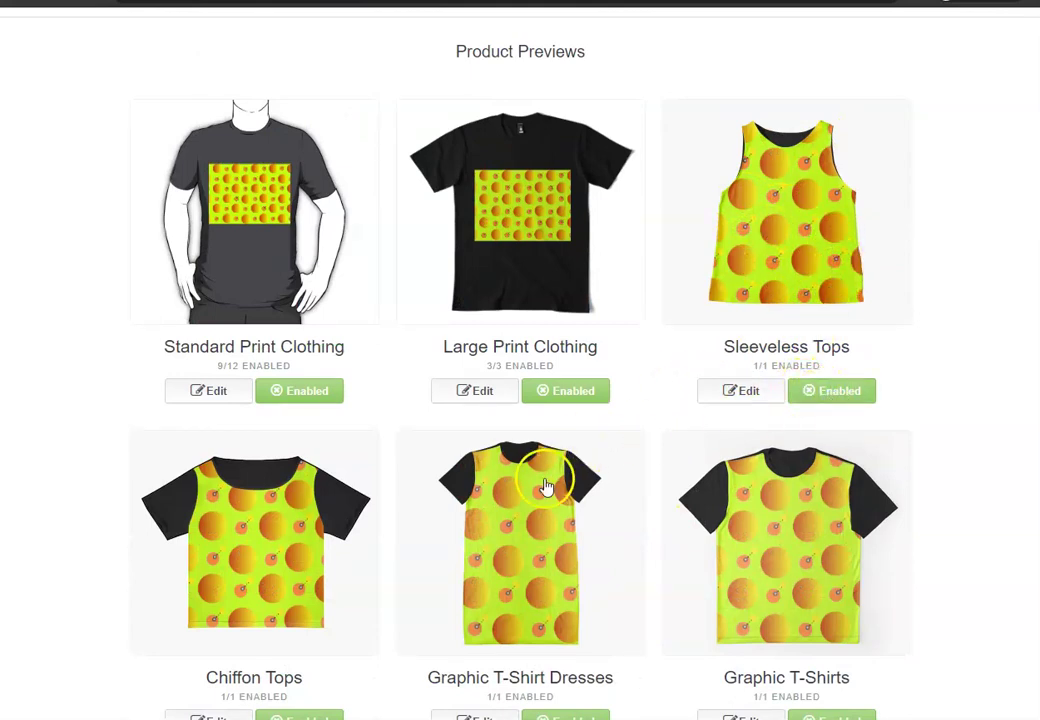
{"action": "scroll", "coordinate": [685, 494], "scroll_direction": "down", "scroll_amount": 5}
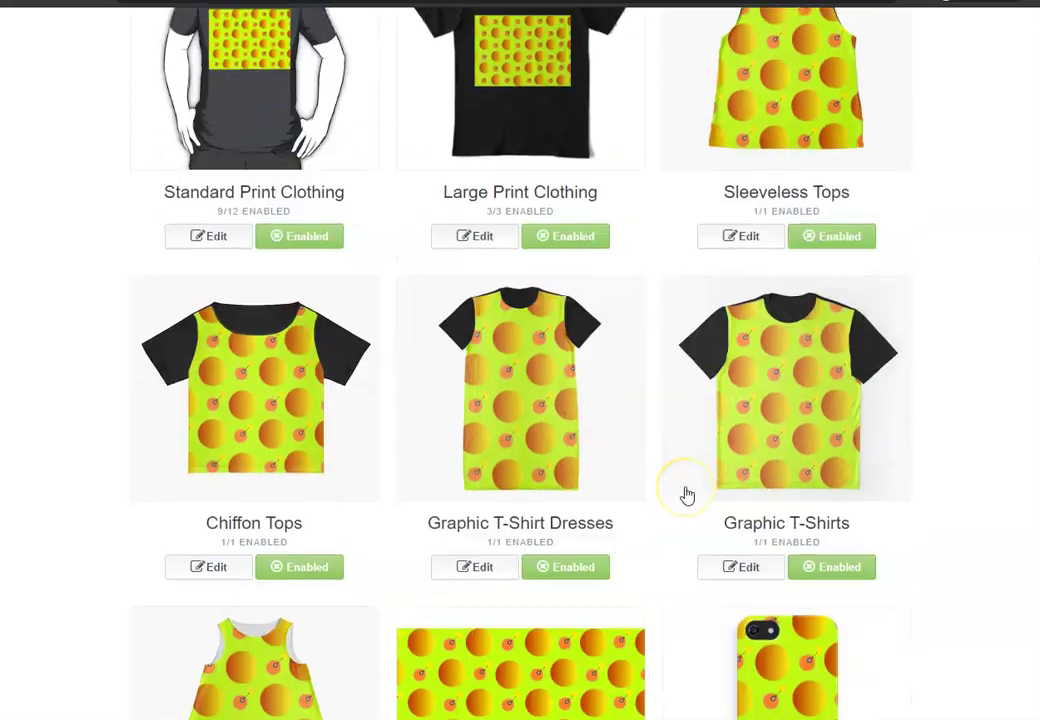
{"action": "scroll", "coordinate": [685, 494], "scroll_direction": "down", "scroll_amount": 5}
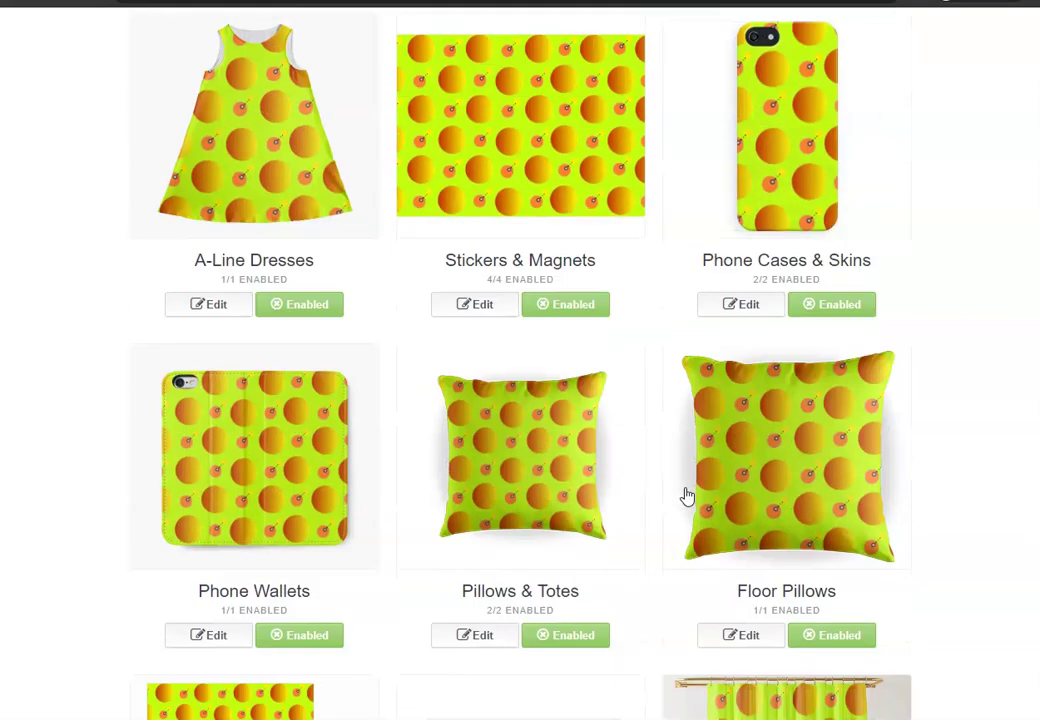
{"action": "scroll", "coordinate": [685, 494], "scroll_direction": "down", "scroll_amount": 5}
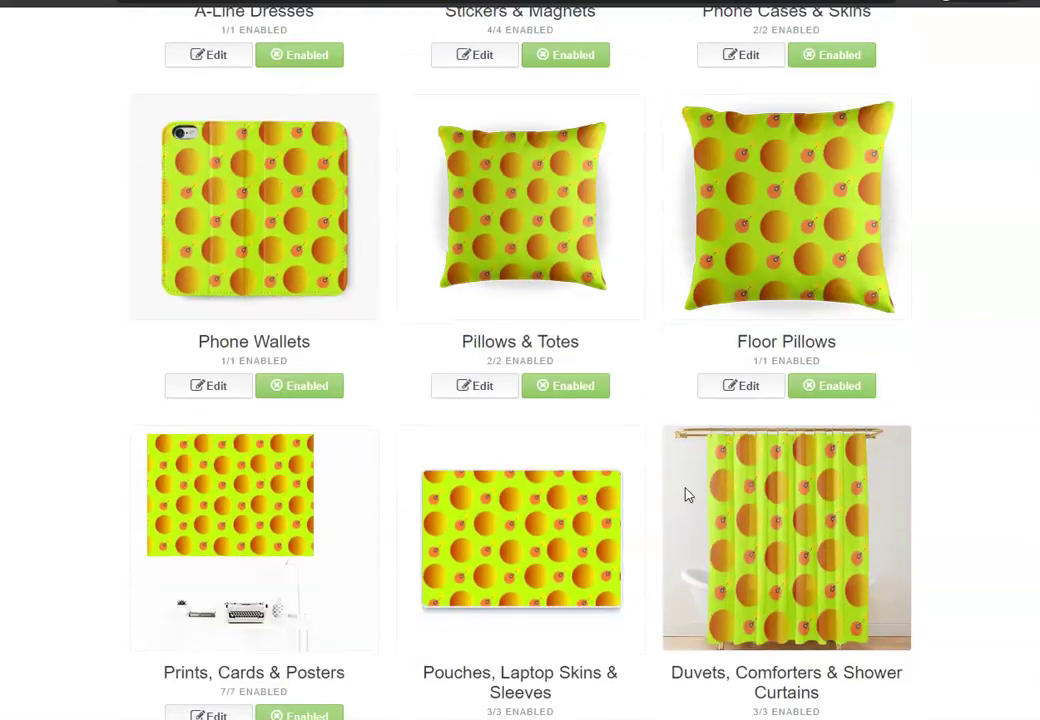
{"action": "scroll", "coordinate": [687, 496], "scroll_direction": "down", "scroll_amount": 4}
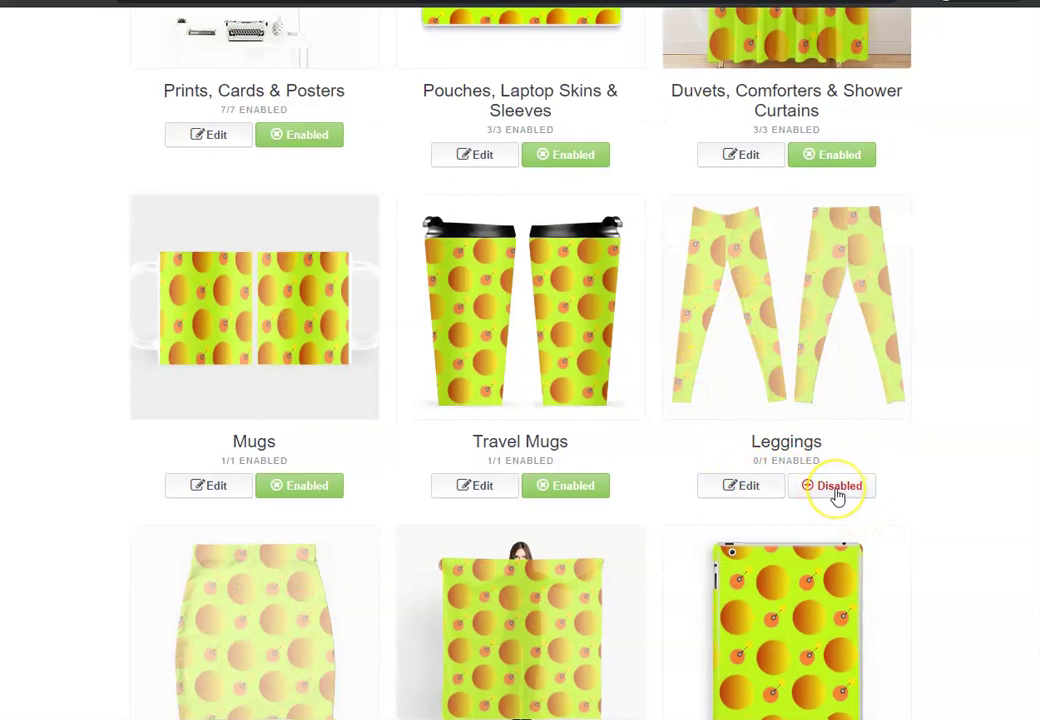
{"action": "left_click", "coordinate": [838, 488]}
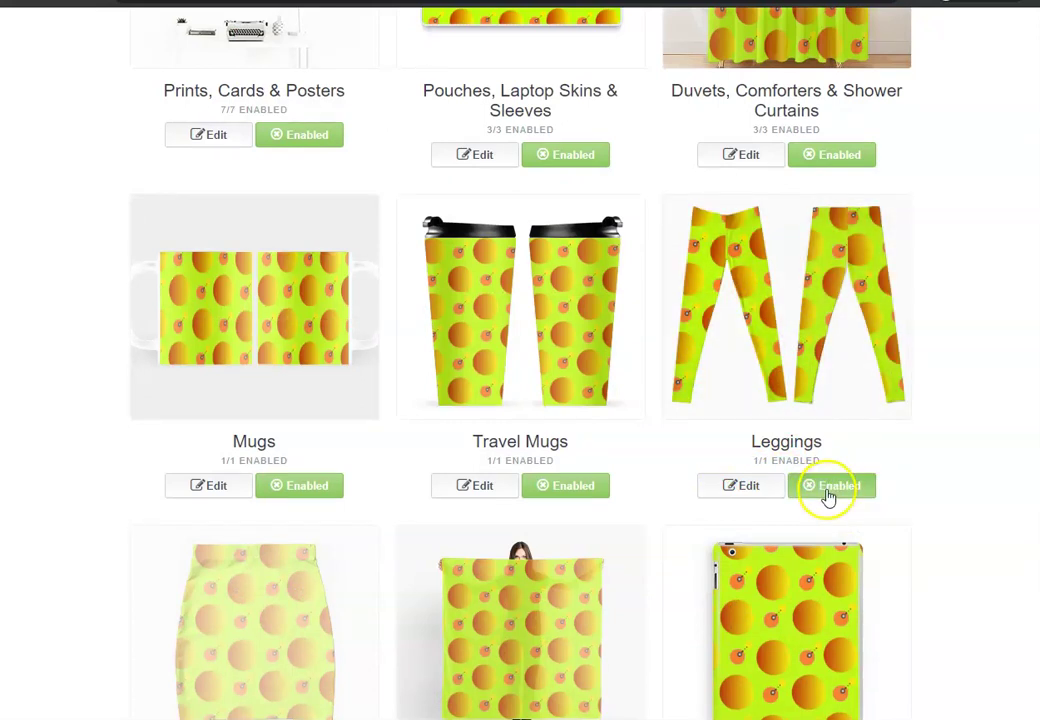
- Enable the Mini Skirts, Bath Mats and Masks products
{"action": "scroll", "coordinate": [689, 490], "scroll_direction": "down", "scroll_amount": 3}
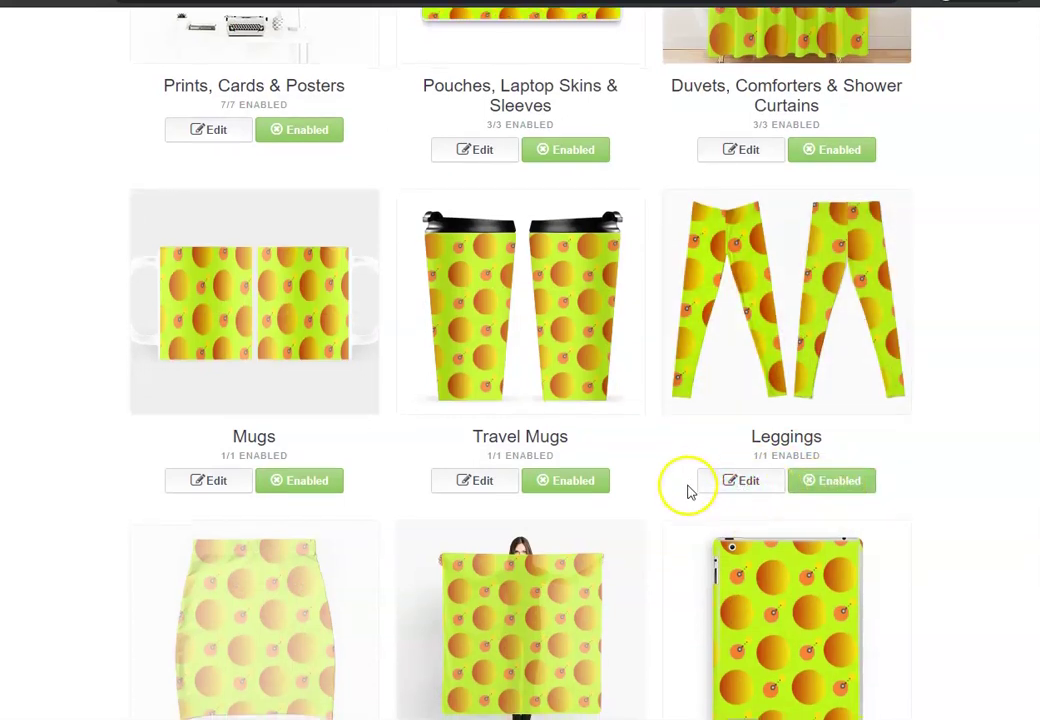
{"action": "scroll", "coordinate": [689, 490], "scroll_direction": "down", "scroll_amount": 1}
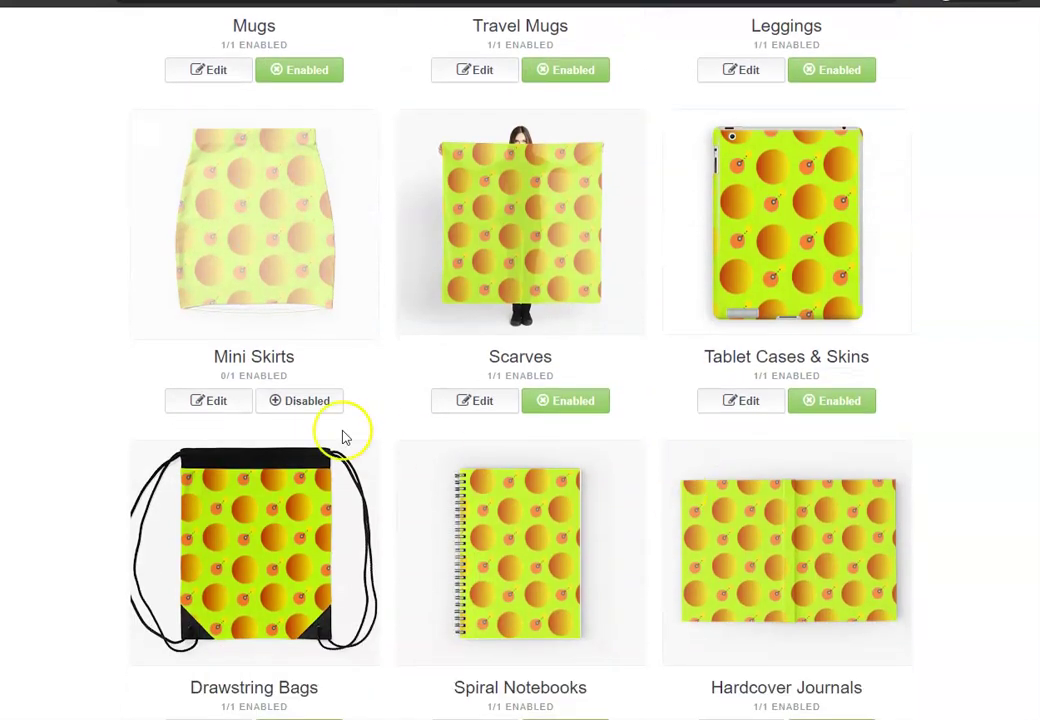
{"action": "left_click", "coordinate": [297, 405]}
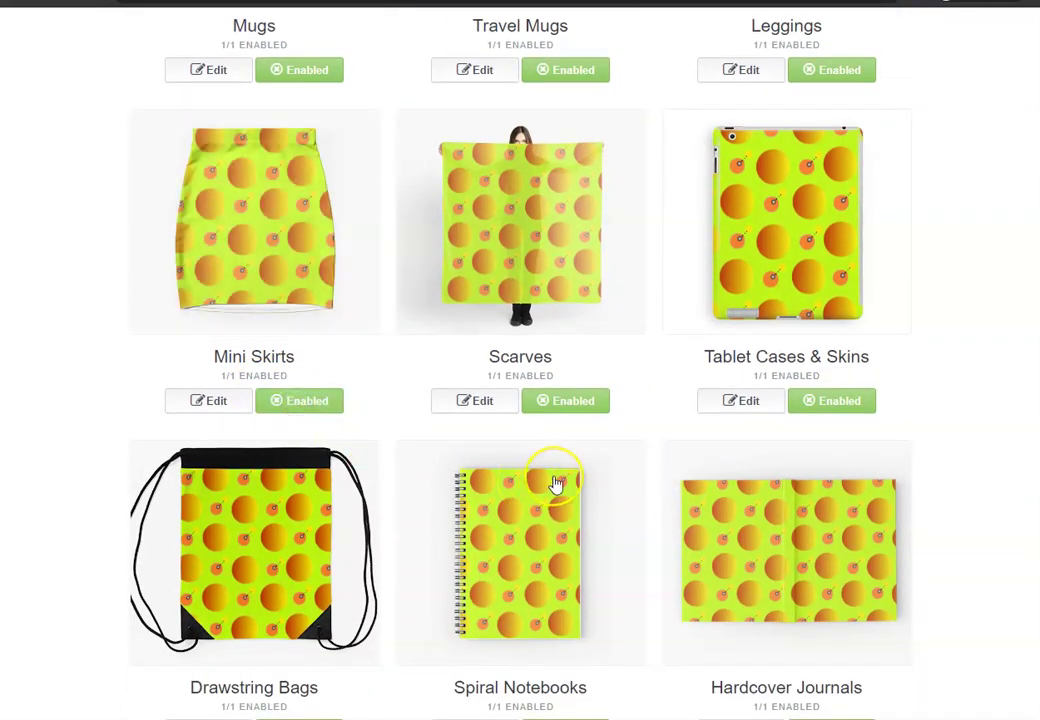
{"action": "scroll", "coordinate": [557, 484], "scroll_direction": "down", "scroll_amount": 8}
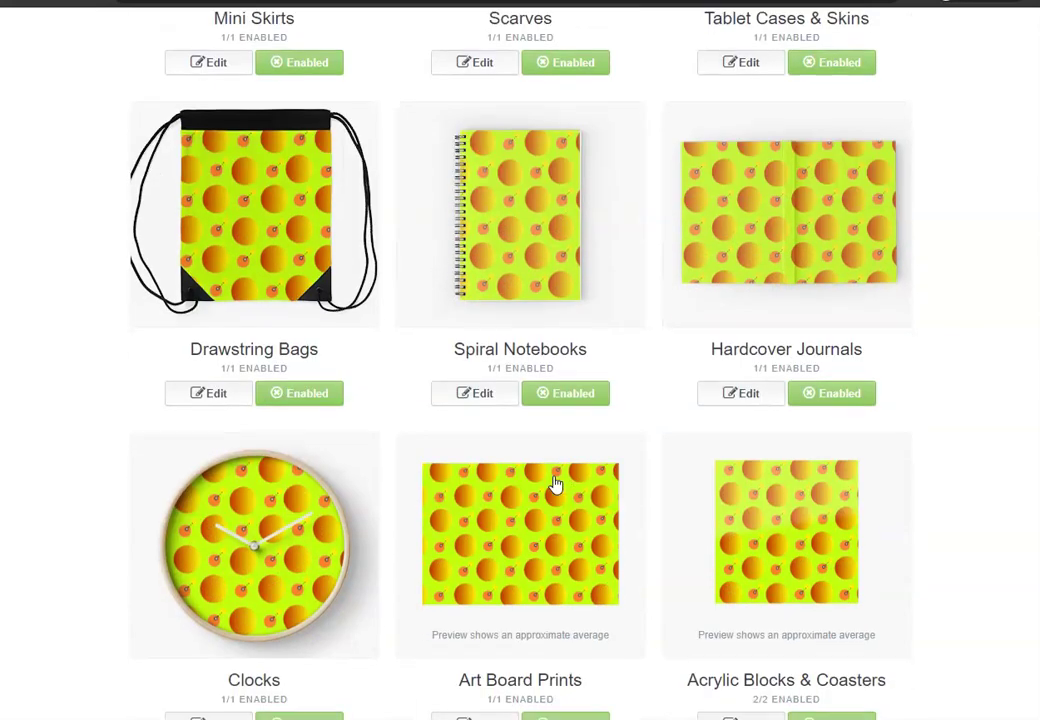
{"action": "scroll", "coordinate": [557, 484], "scroll_direction": "down", "scroll_amount": 1}
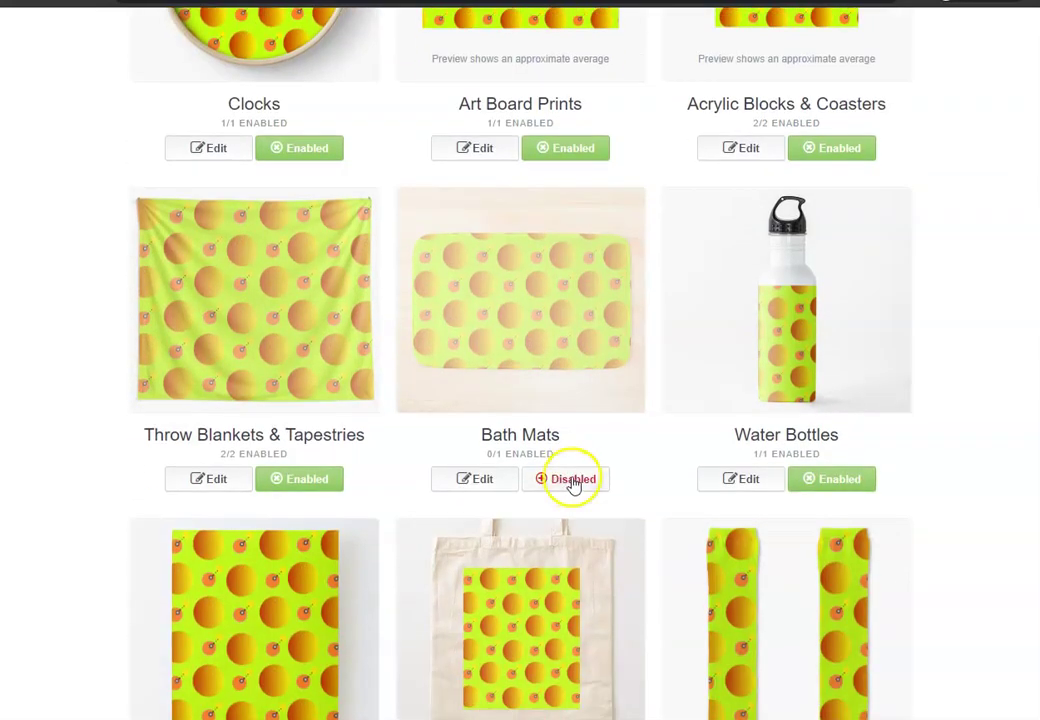
{"action": "left_click", "coordinate": [573, 482]}
{"action": "scroll", "coordinate": [551, 492], "scroll_direction": "down", "scroll_amount": 8}
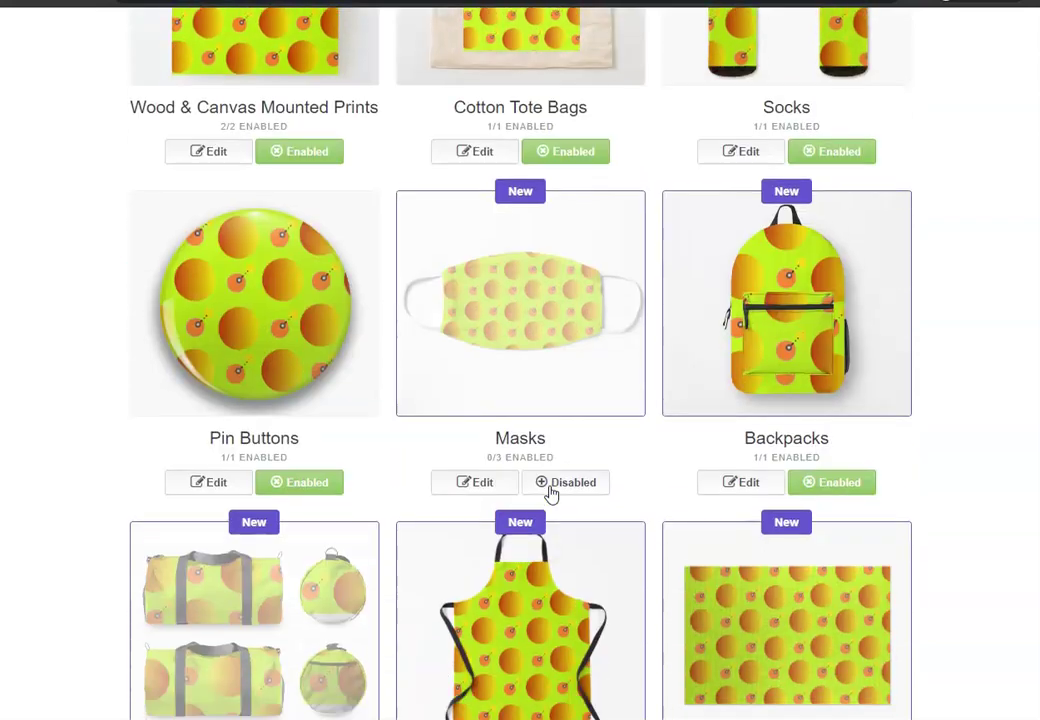
{"action": "left_click", "coordinate": [570, 486]}
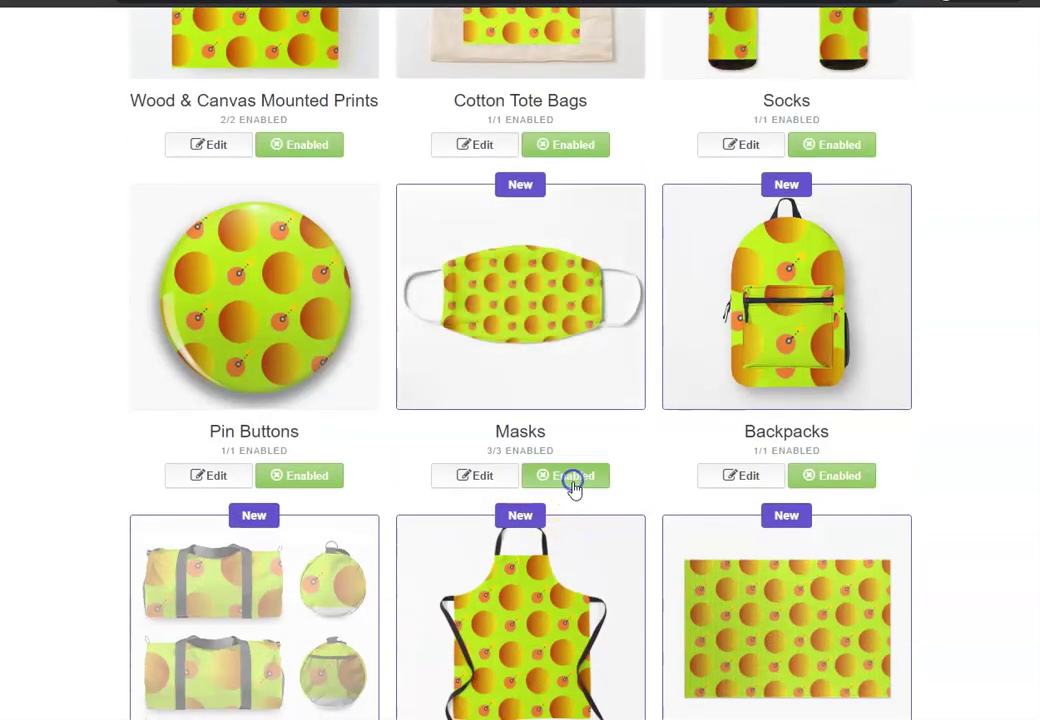
{"action": "scroll", "coordinate": [575, 490], "scroll_direction": "down", "scroll_amount": 2}
{"action": "scroll", "coordinate": [575, 490], "scroll_direction": "down", "scroll_amount": 2}
- Set the Duffle Bags design to a Regular grid pattern and apply the change
{"action": "left_click", "coordinate": [219, 482]}
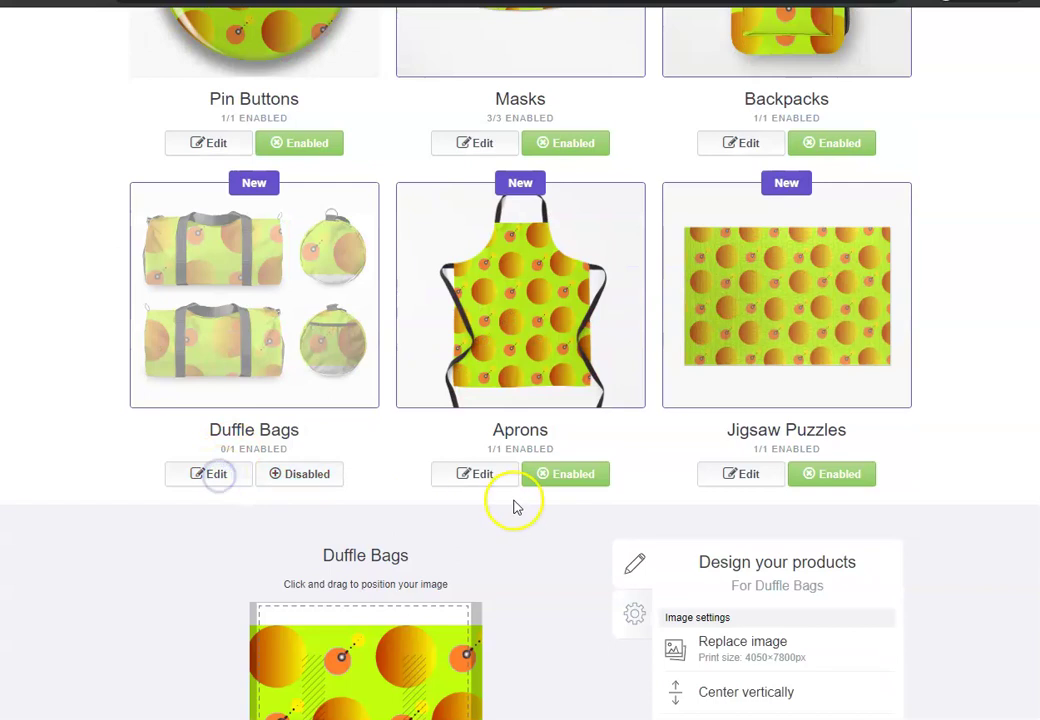
{"action": "scroll", "coordinate": [515, 506], "scroll_direction": "down", "scroll_amount": 4}
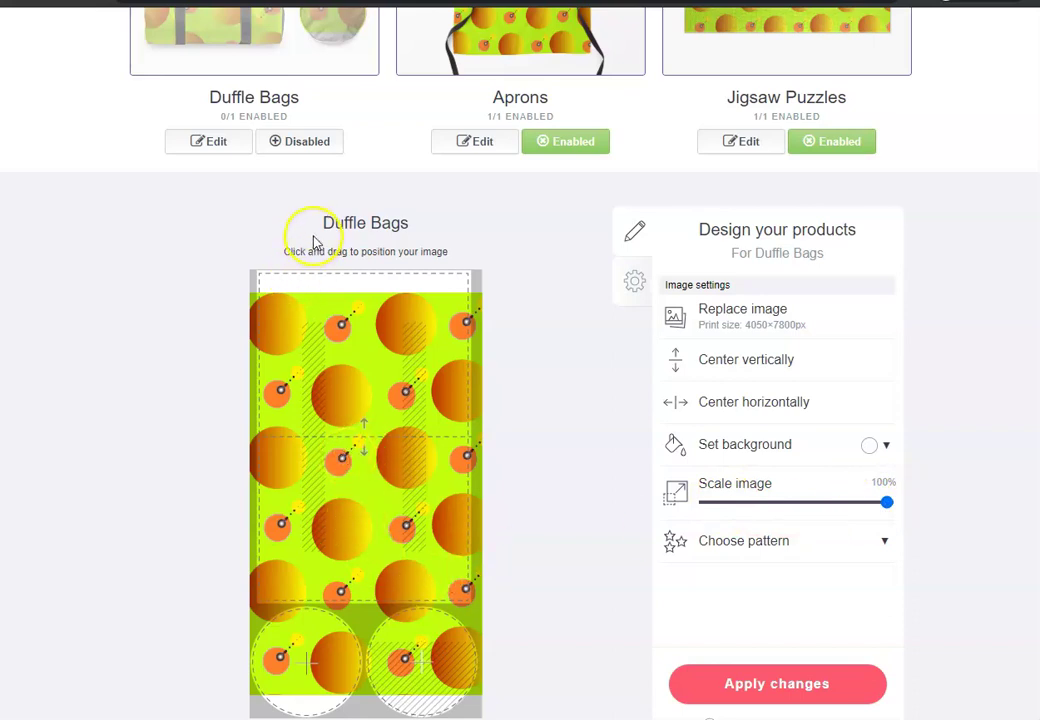
{"action": "left_click", "coordinate": [758, 543]}
{"action": "left_click", "coordinate": [830, 571]}
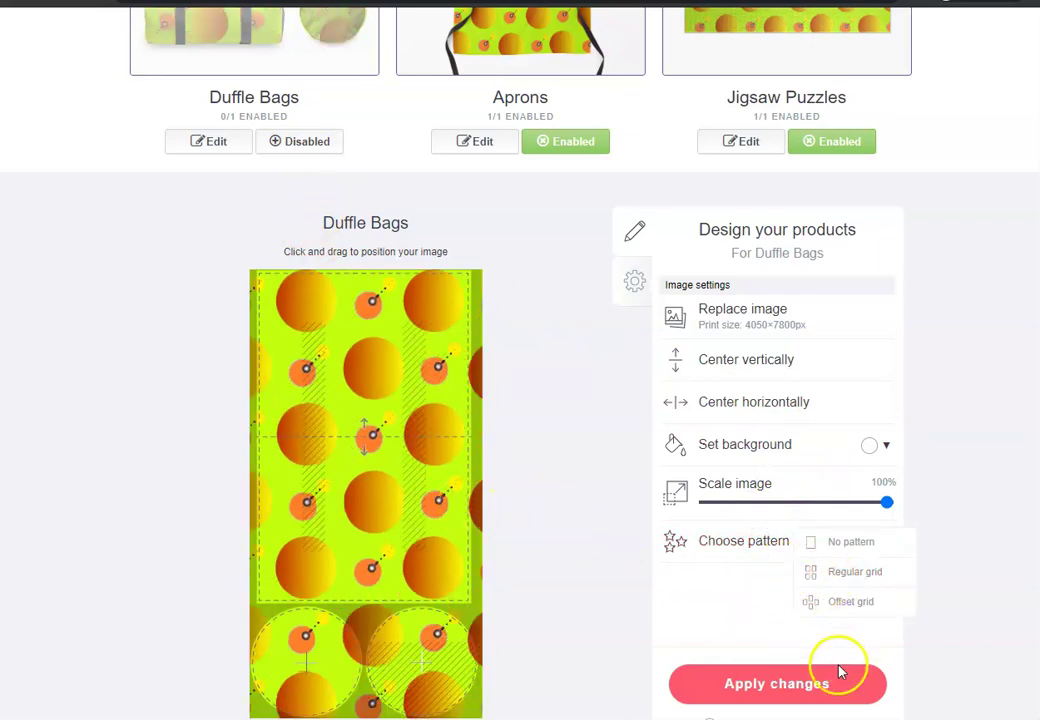
{"action": "scroll", "coordinate": [545, 541], "scroll_direction": "down", "scroll_amount": 1}
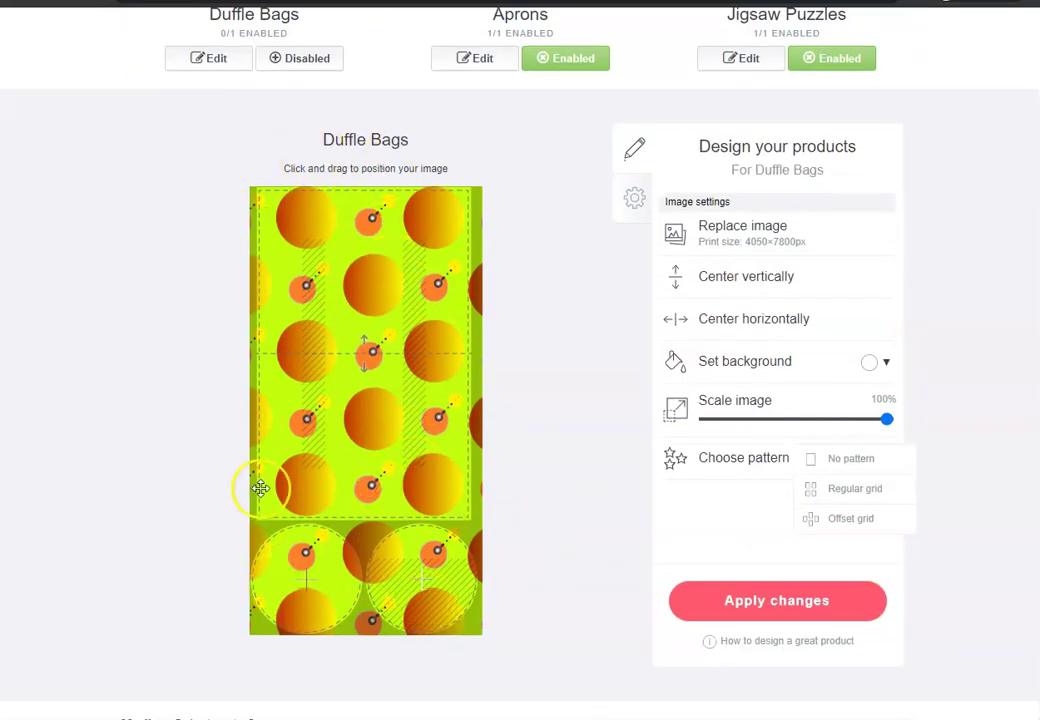
{"action": "left_click", "coordinate": [780, 601]}
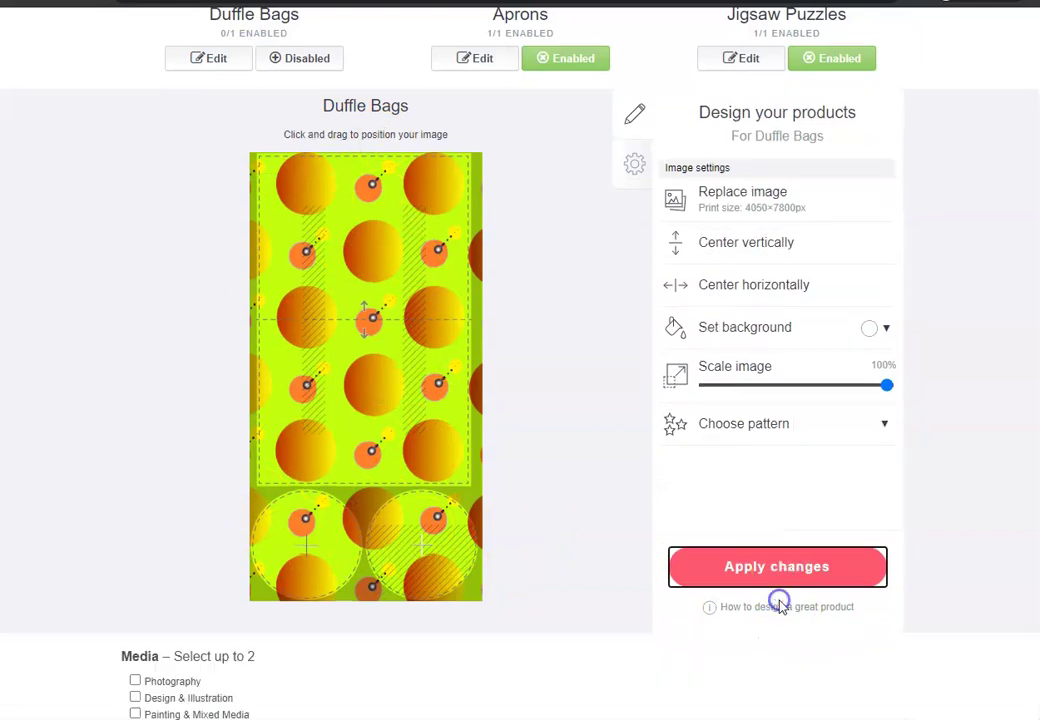
{"action": "scroll", "coordinate": [574, 522], "scroll_direction": "up", "scroll_amount": 3}
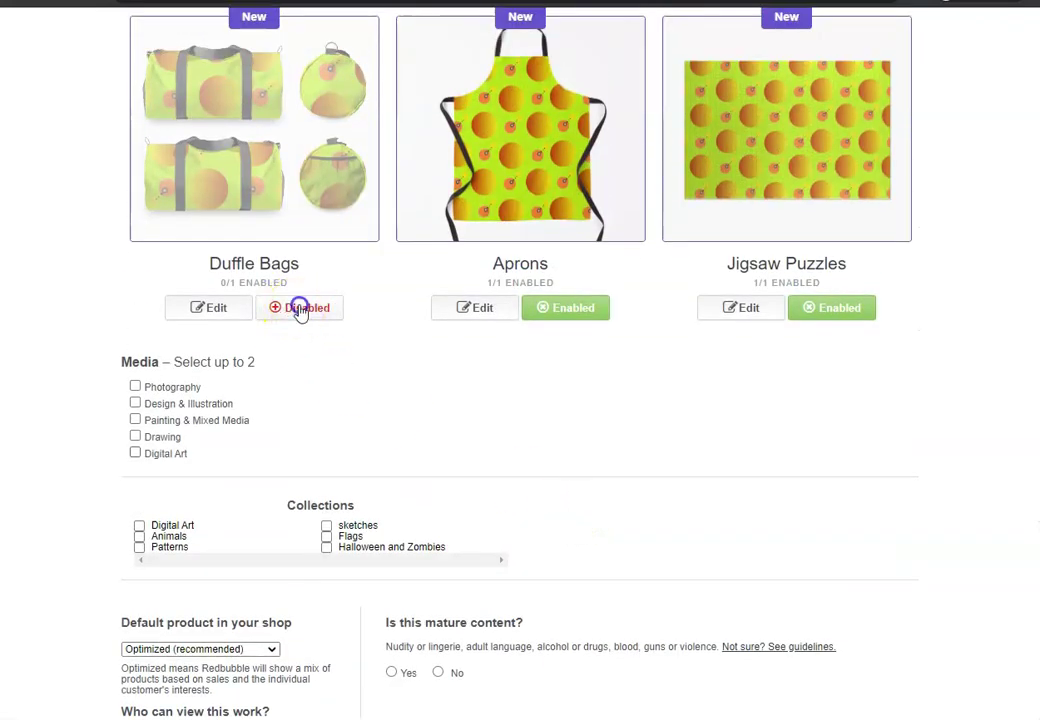
- Enable Duffle Bags, add Design & Illustration as a second medium, and confirm selling rights
{"action": "left_click", "coordinate": [295, 309]}
{"action": "scroll", "coordinate": [502, 457], "scroll_direction": "down", "scroll_amount": 1}
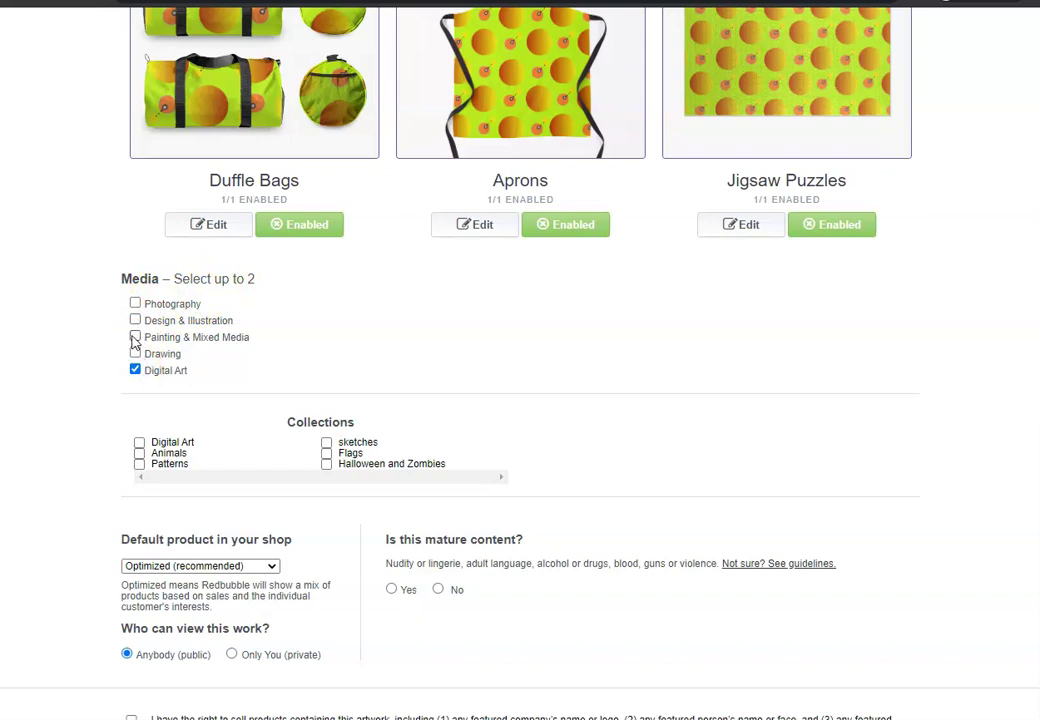
{"action": "left_click", "coordinate": [135, 321]}
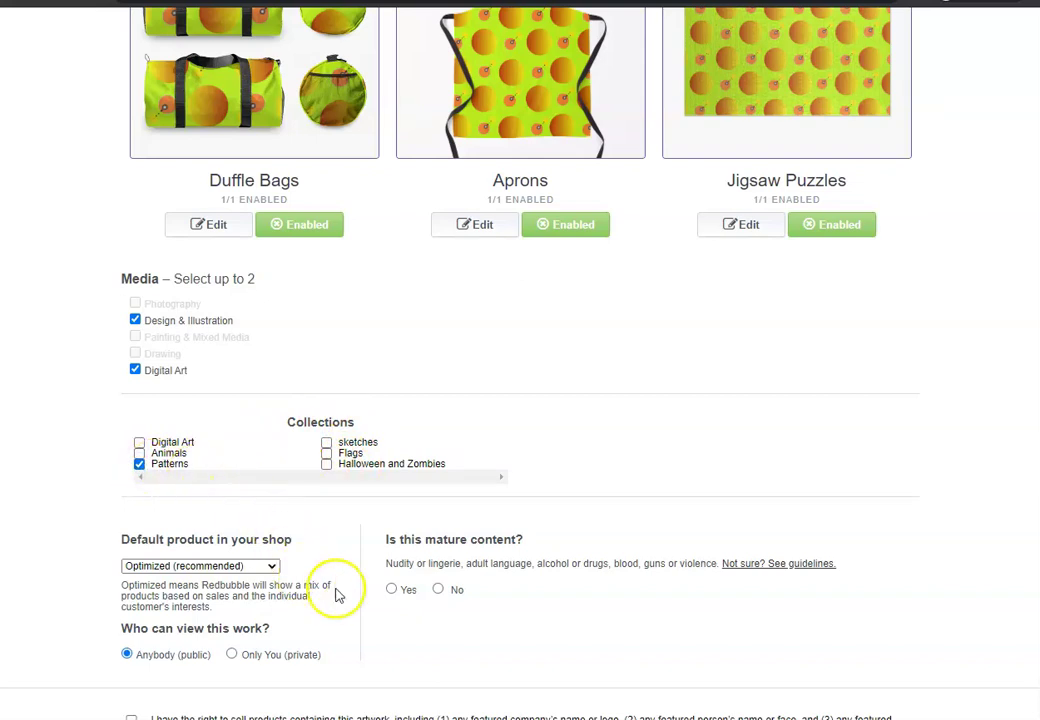
{"action": "scroll", "coordinate": [290, 582], "scroll_direction": "down", "scroll_amount": 3}
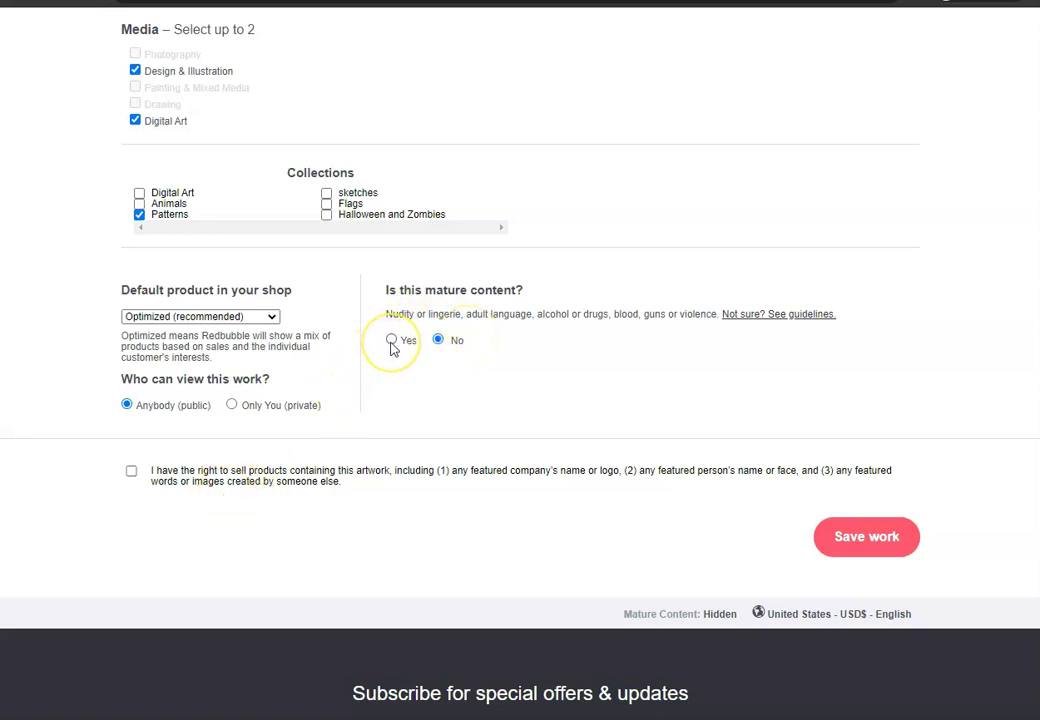
{"action": "left_click", "coordinate": [136, 477]}
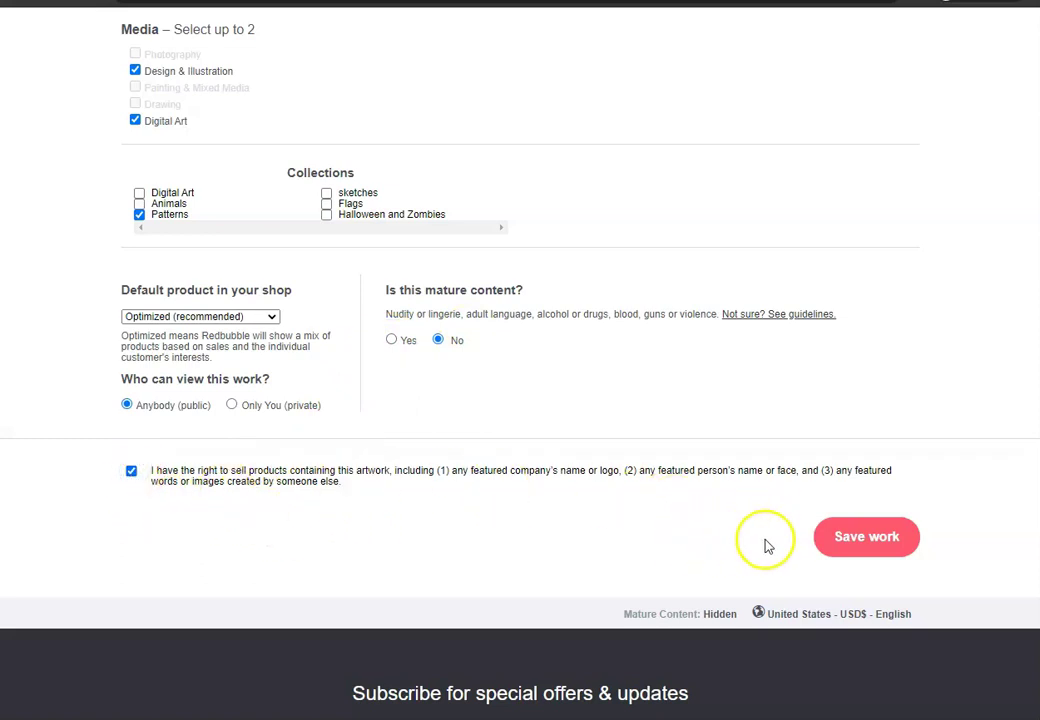
- Save the work and wait for the 'Your design is published' share page
{"action": "left_click", "coordinate": [857, 545]}
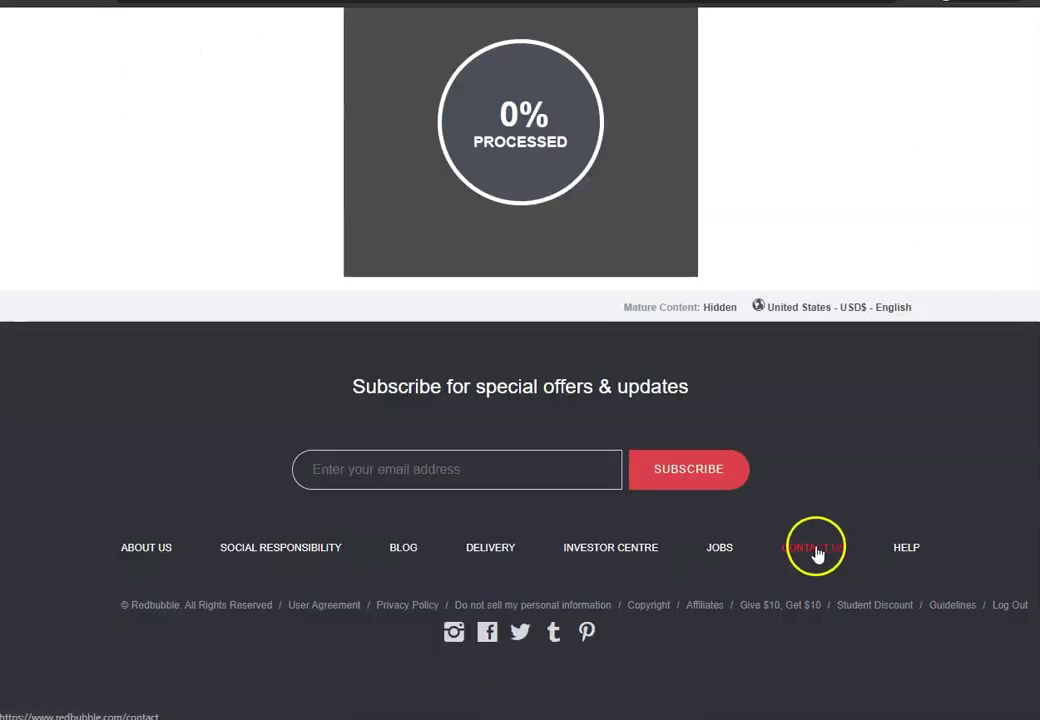
{"action": "scroll", "coordinate": [1036, 322], "scroll_direction": "up", "scroll_amount": 2}
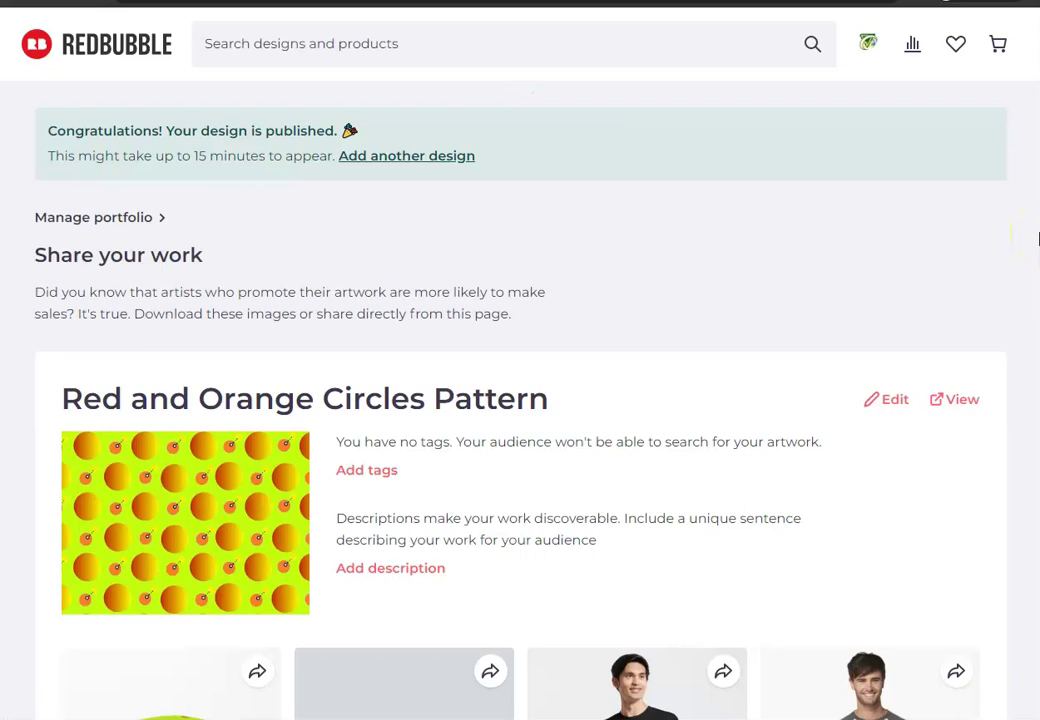
{"action": "scroll", "coordinate": [1038, 238], "scroll_direction": "down", "scroll_amount": 5}
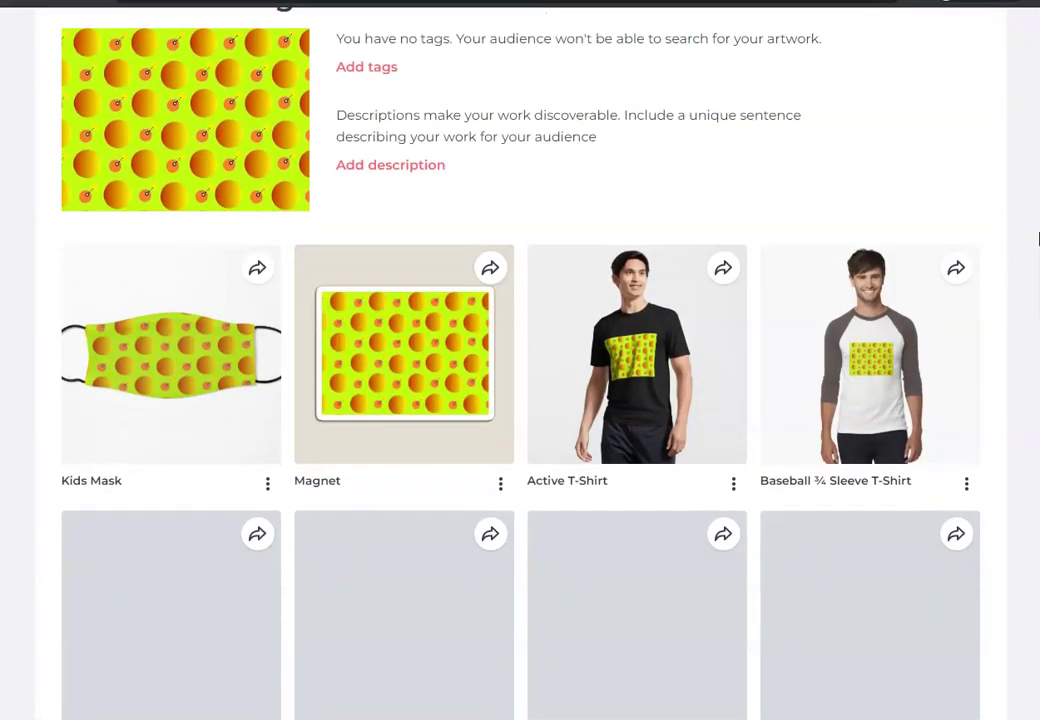
{"action": "scroll", "coordinate": [1038, 238], "scroll_direction": "down", "scroll_amount": 1}
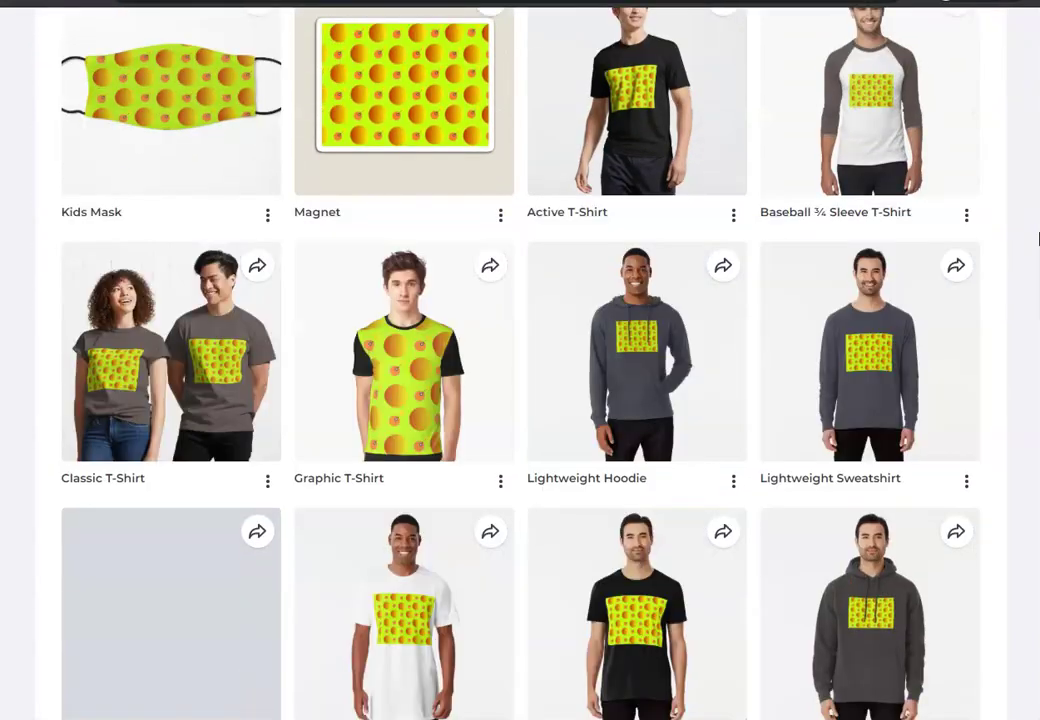
{"action": "scroll", "coordinate": [1038, 238], "scroll_direction": "down", "scroll_amount": 1}
{"action": "scroll", "coordinate": [1038, 238], "scroll_direction": "down", "scroll_amount": 1}
{"action": "scroll", "coordinate": [1038, 238], "scroll_direction": "down", "scroll_amount": 1}
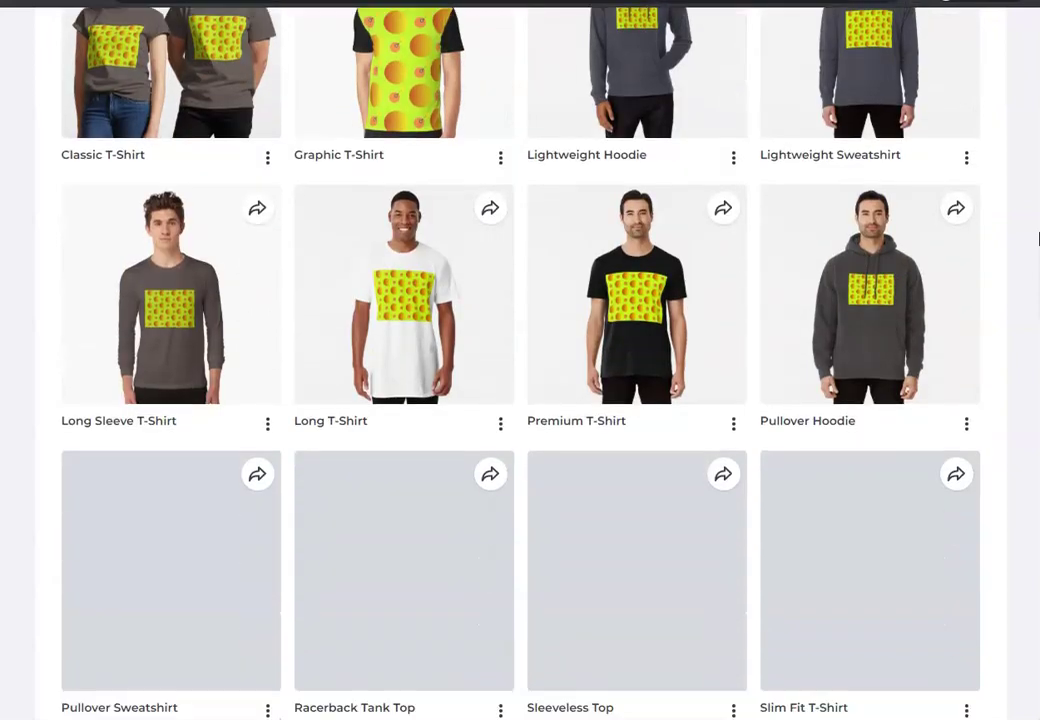
{"action": "scroll", "coordinate": [1038, 238], "scroll_direction": "down", "scroll_amount": 3}
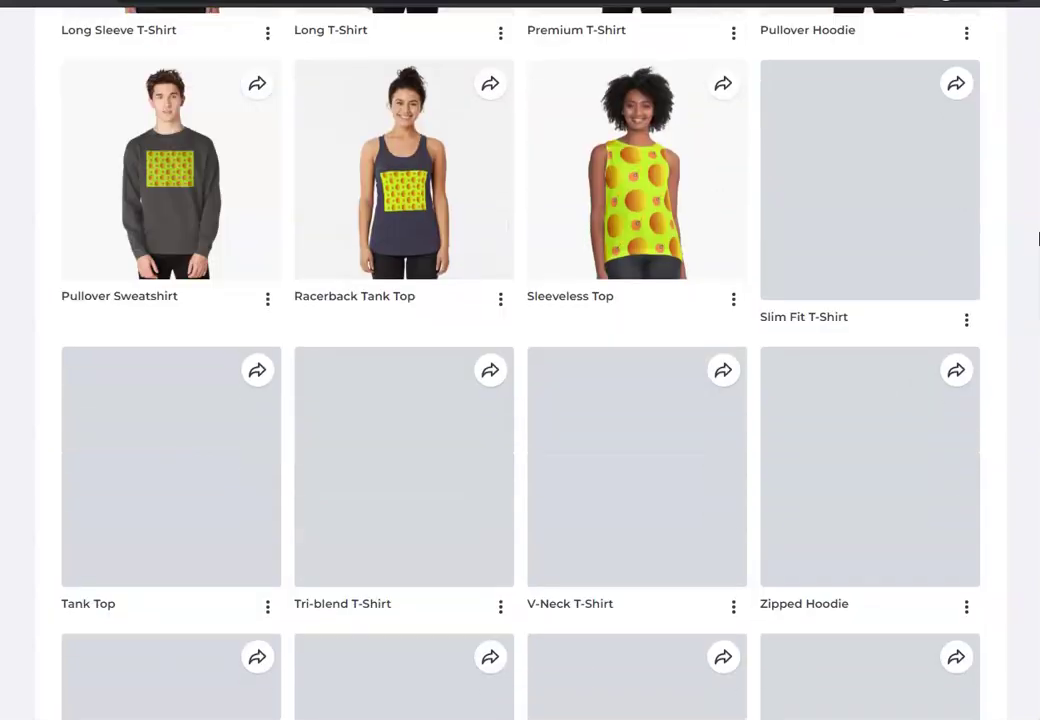